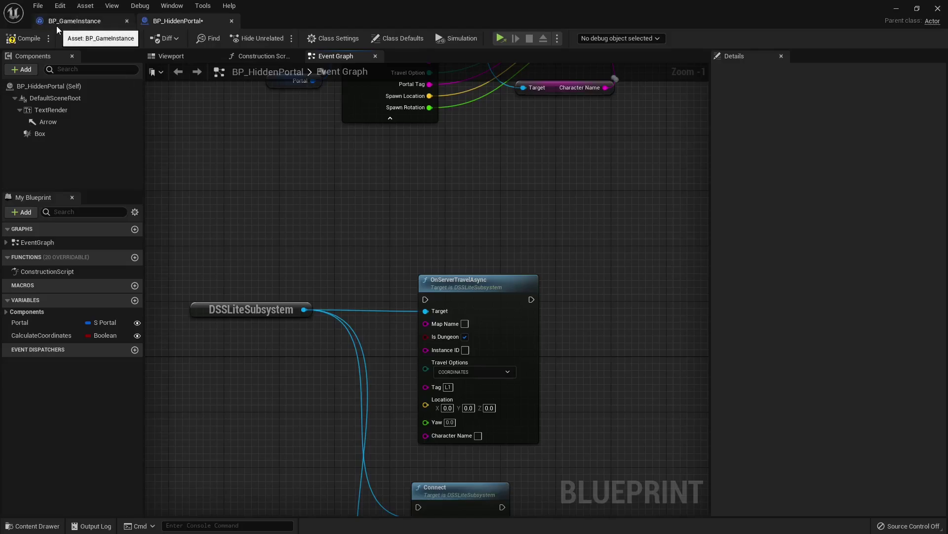
View the BP_GameInstance event graph, switch to the DSSLiteV2 solution in Visual Studio, and open DSSLiteV2GameMode.cpp
left_click(57, 26)
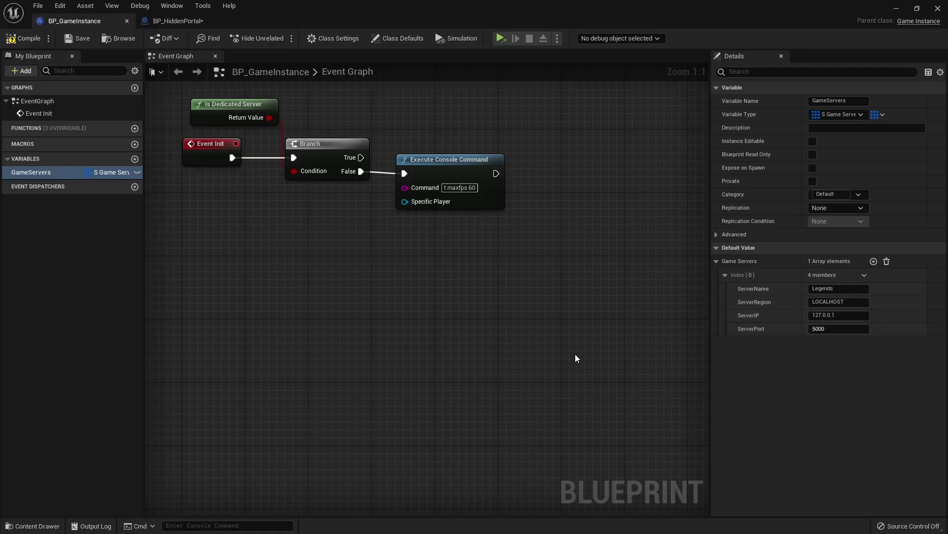
key("alt+Tab")
key("alt+Tab")
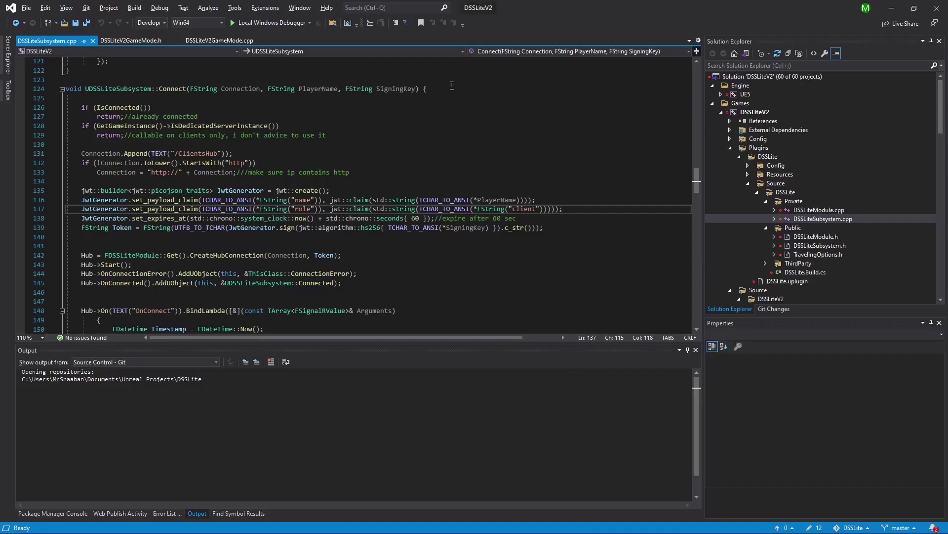
left_click(137, 41)
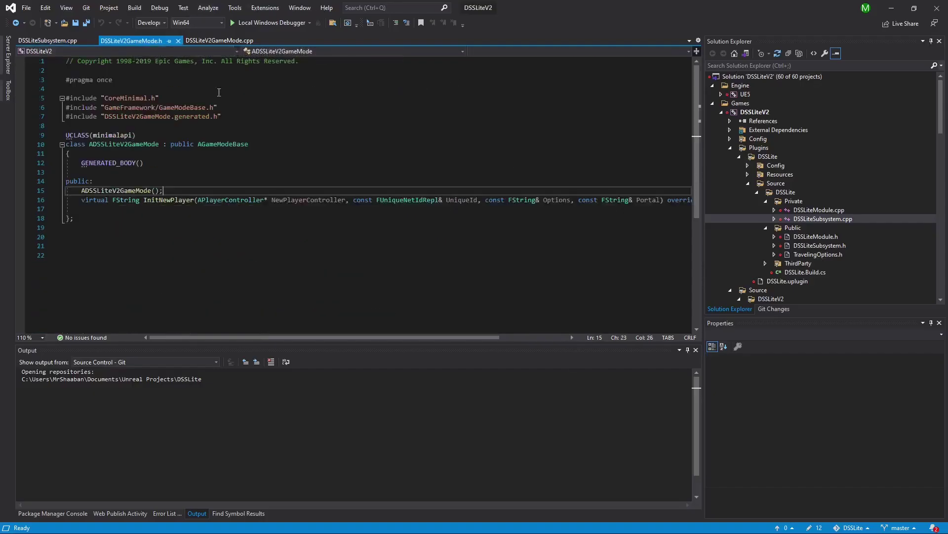
left_click(220, 43)
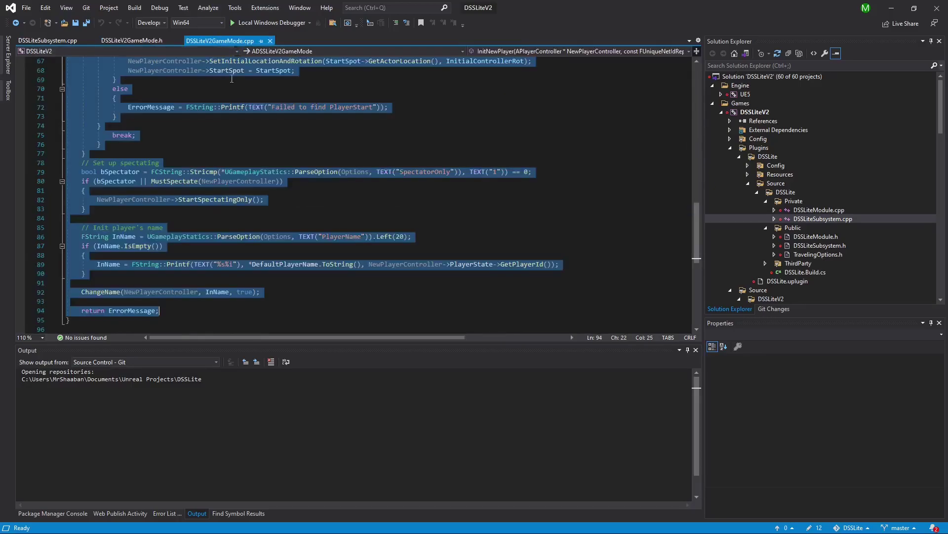
Examine the InitNewPlayer function body in DSSLiteV2GameMode.cpp and its override declaration in DSSLiteV2GameMode.h
left_click(270, 210)
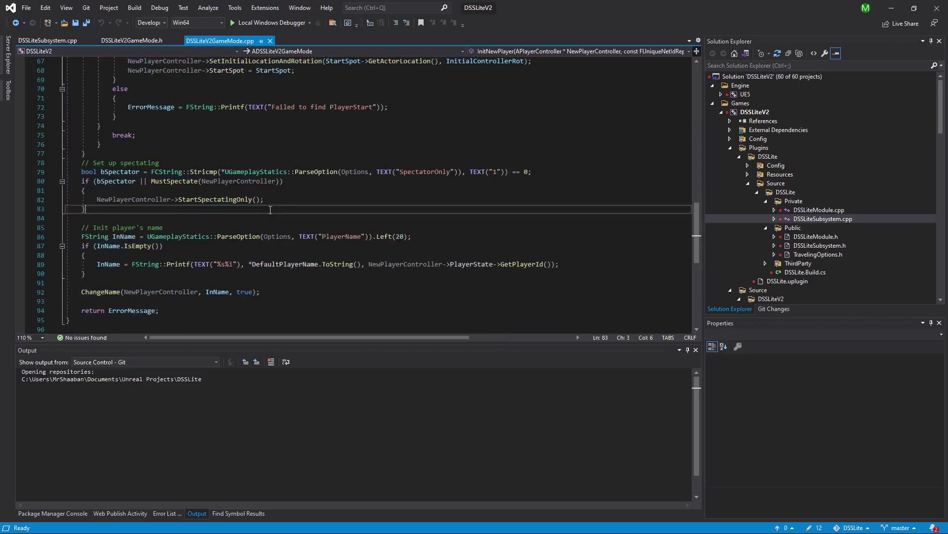
scroll(270, 210, "up", 8)
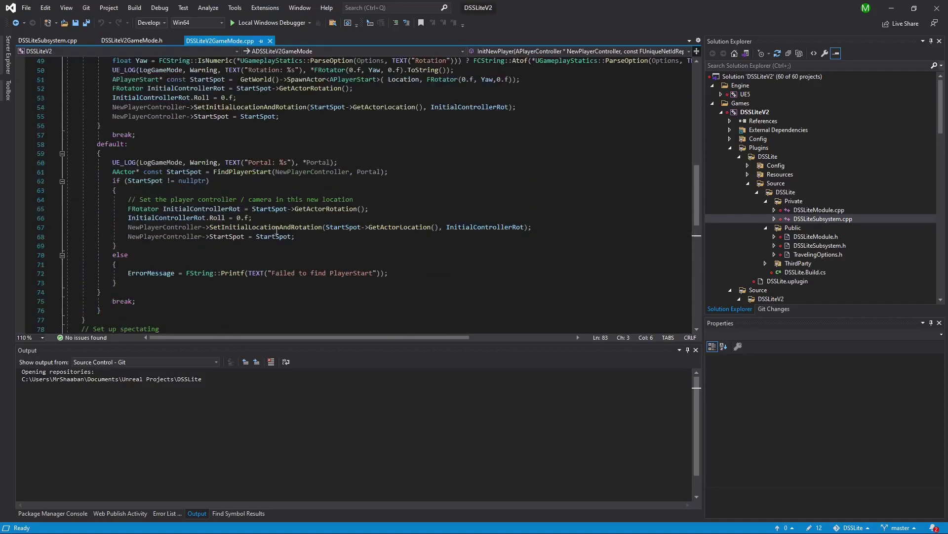
scroll(279, 229, "up", 4)
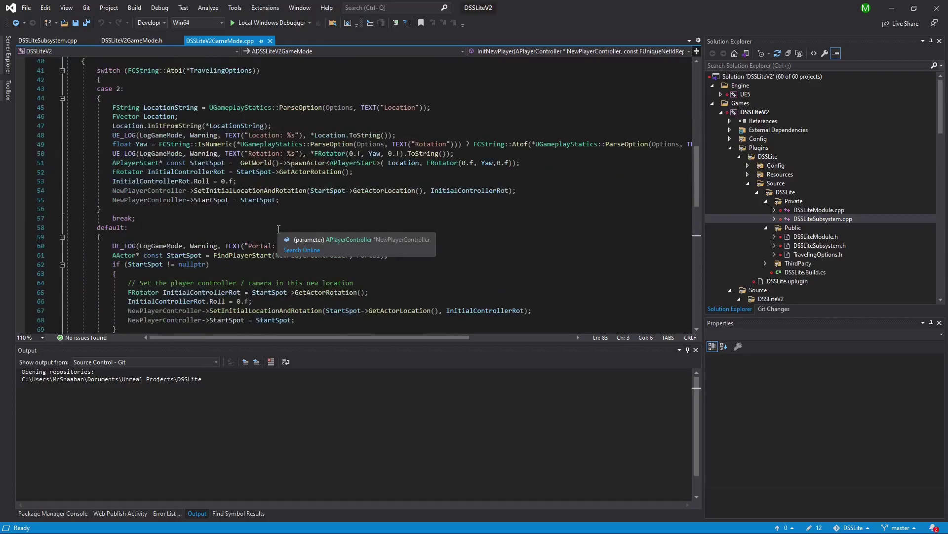
scroll(279, 230, "up", 6)
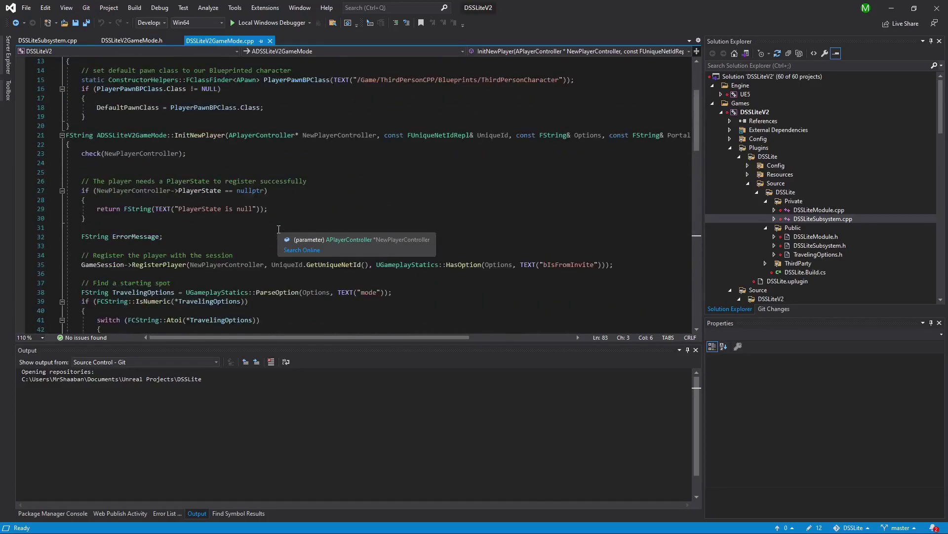
scroll(129, 175, "up", 1)
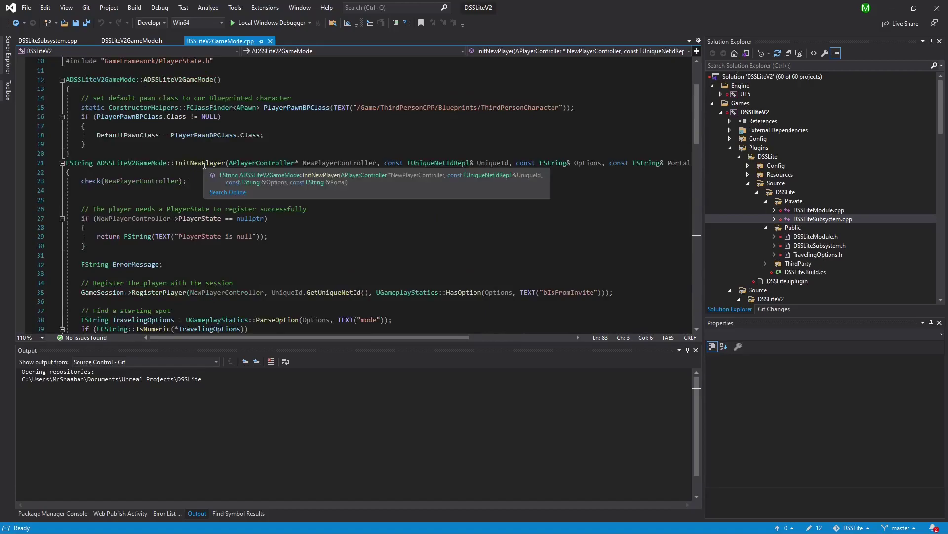
left_click_drag(82, 181, 160, 310)
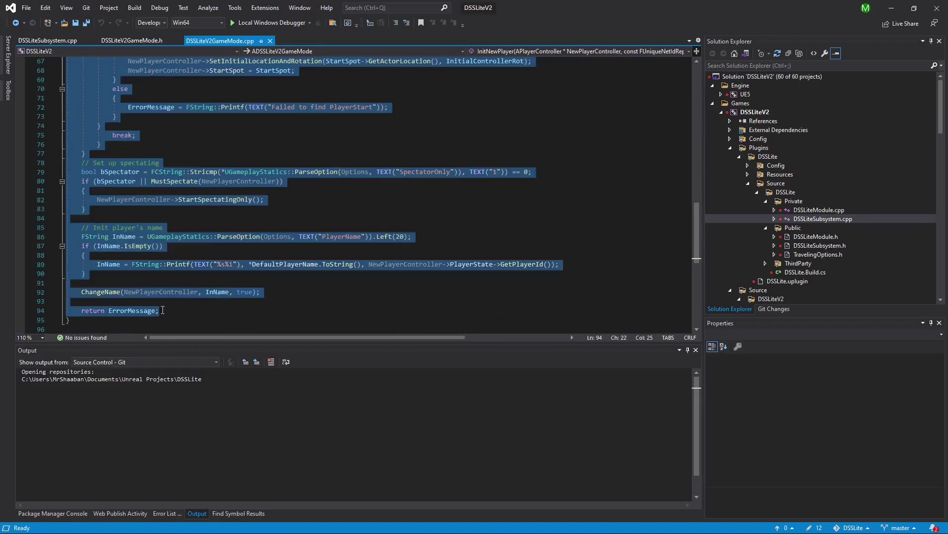
left_click(145, 42)
left_click_drag(81, 199, 687, 208)
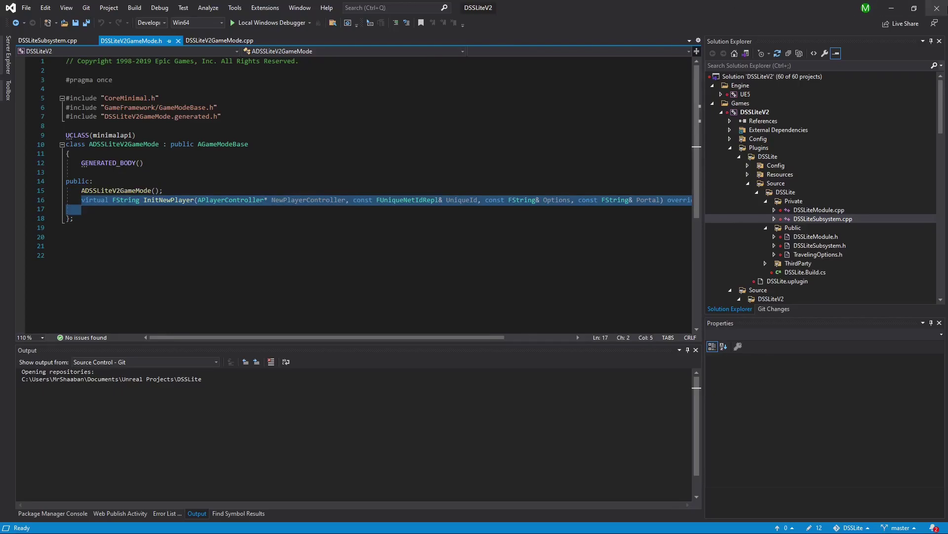
Switch to the DSSLiteServerV2 solution and examine the Redis section of appsettings.json
left_click(892, 8)
key("alt+Tab")
key("alt+Tab")
key("alt+Tab")
key("alt+Tab")
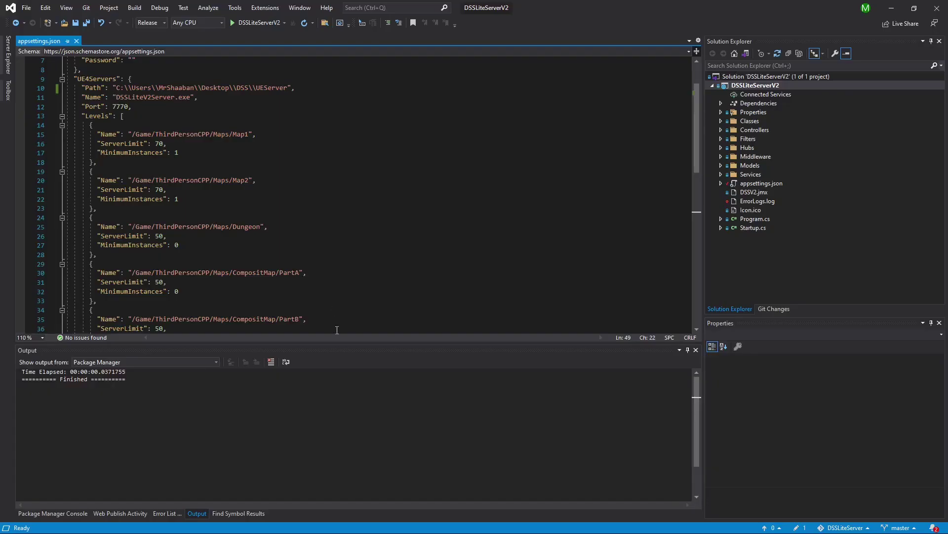
scroll(311, 267, "up", 2)
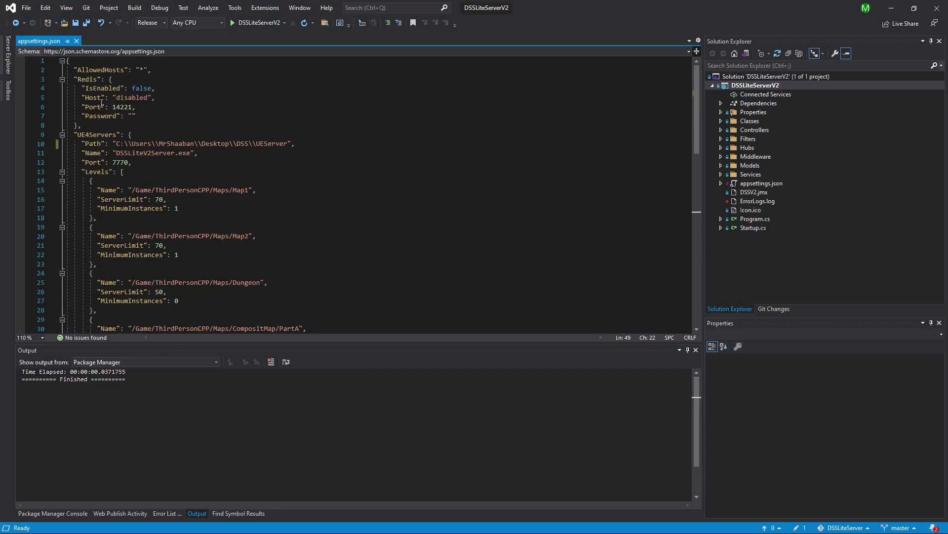
left_click(78, 125)
left_click_drag(78, 125, 70, 81)
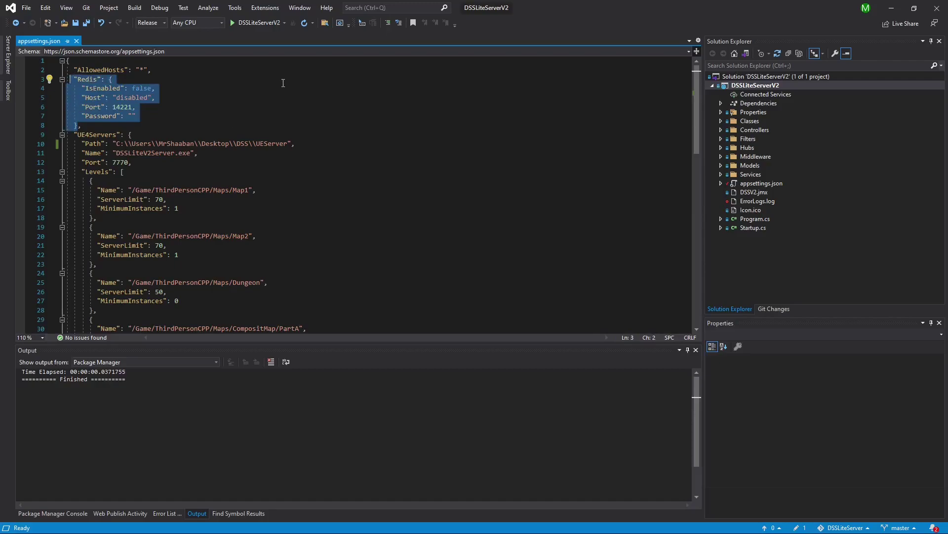
Check the Path setting of UE4Servers and locate the UEServer folder within Desktop\DSS in File Explorer
scroll(237, 151, "down", 2)
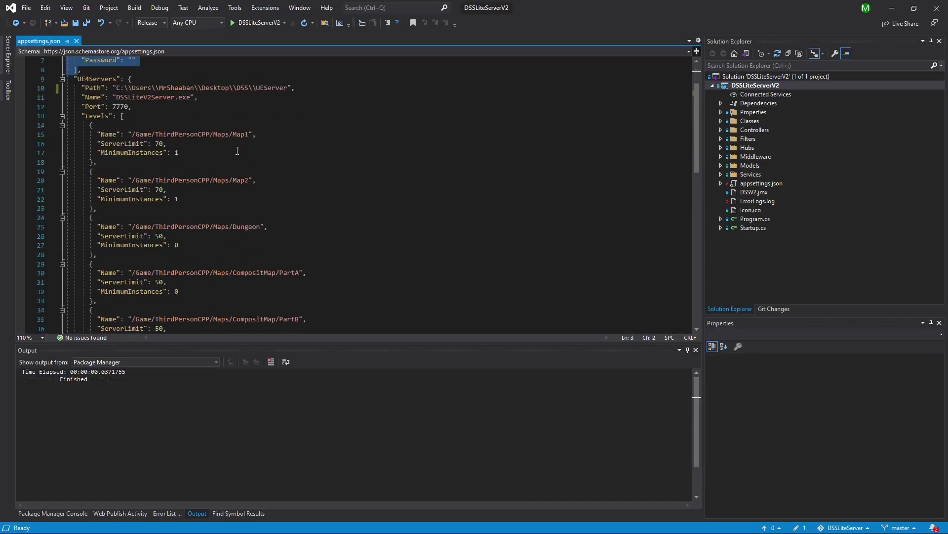
double_click(108, 80)
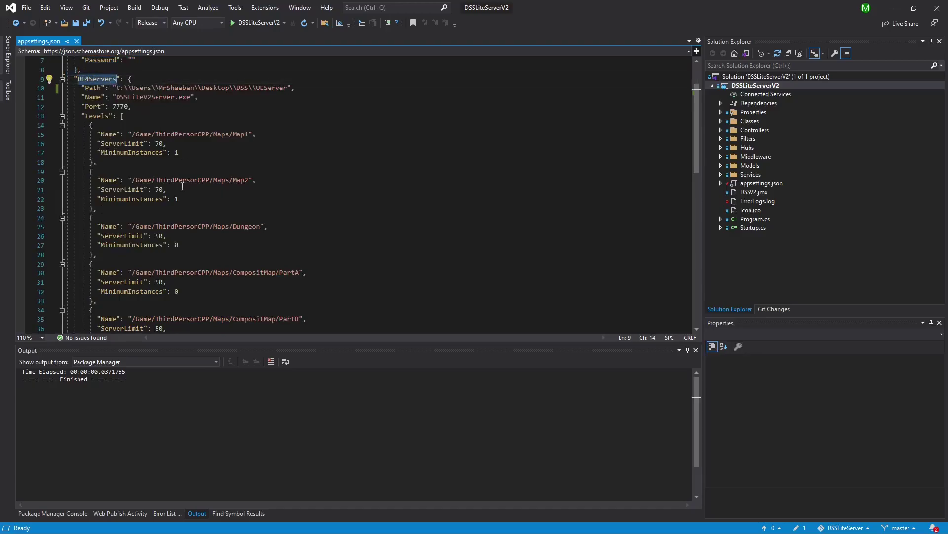
key("Down")
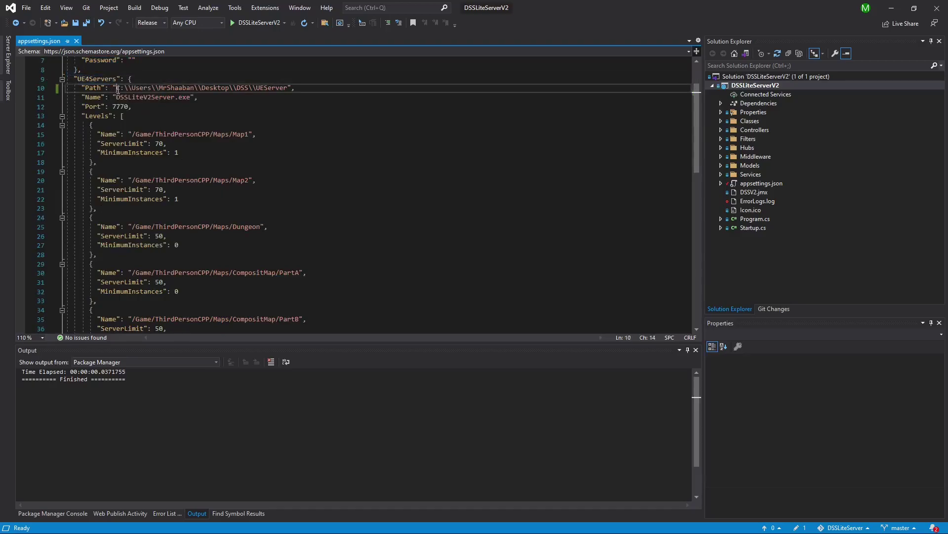
key("alt+Tab")
key("alt+Tab")
key("alt+Tab")
key("alt+Tab")
key("alt+Tab")
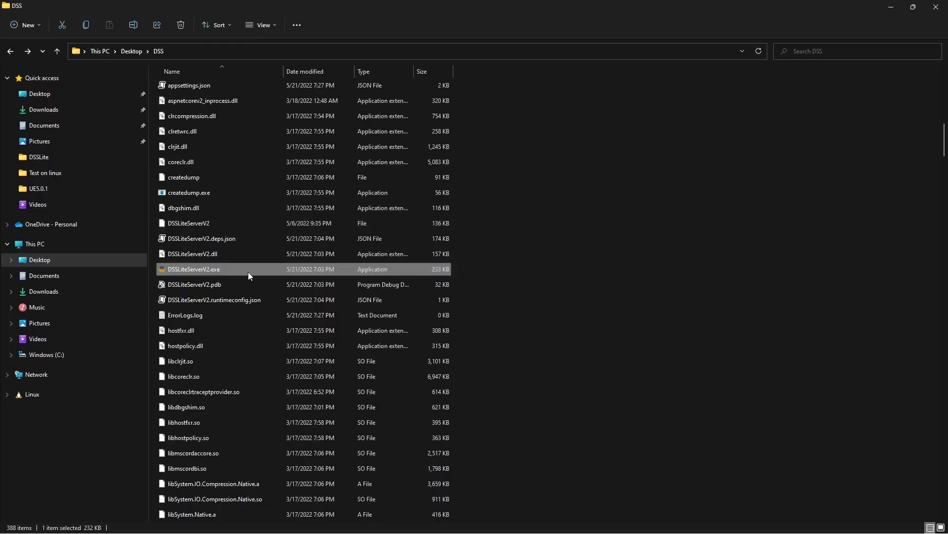
scroll(267, 276, "up", 12)
scroll(298, 270, "up", 4)
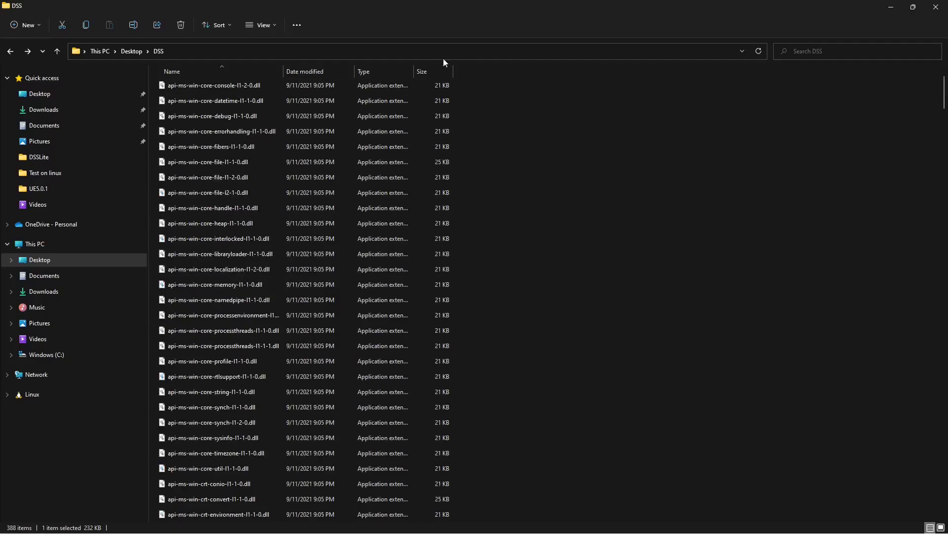
double_click(334, 91)
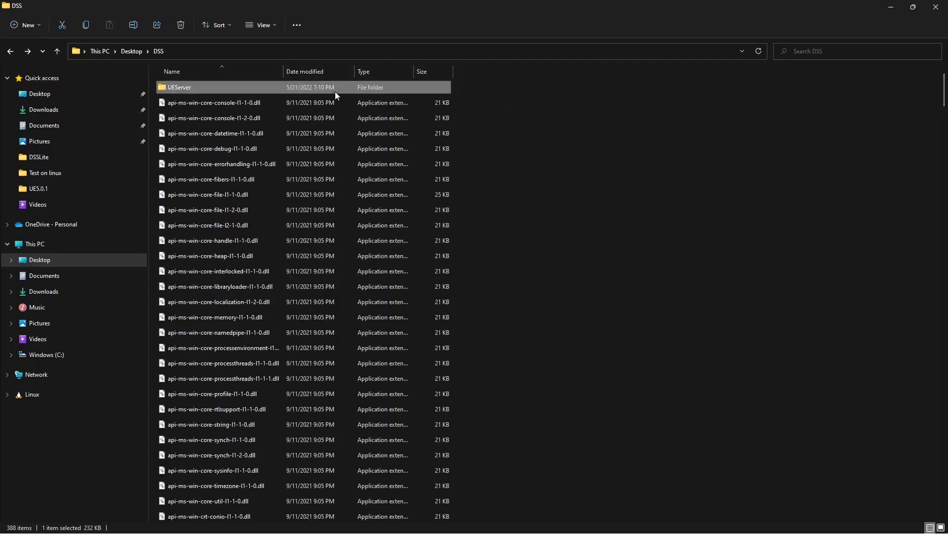
left_click(251, 57)
Return to appsettings.json and set the UE4Servers Path to the desktop's DSS\\UEServer folder, using double backslashes
key("alt+Tab")
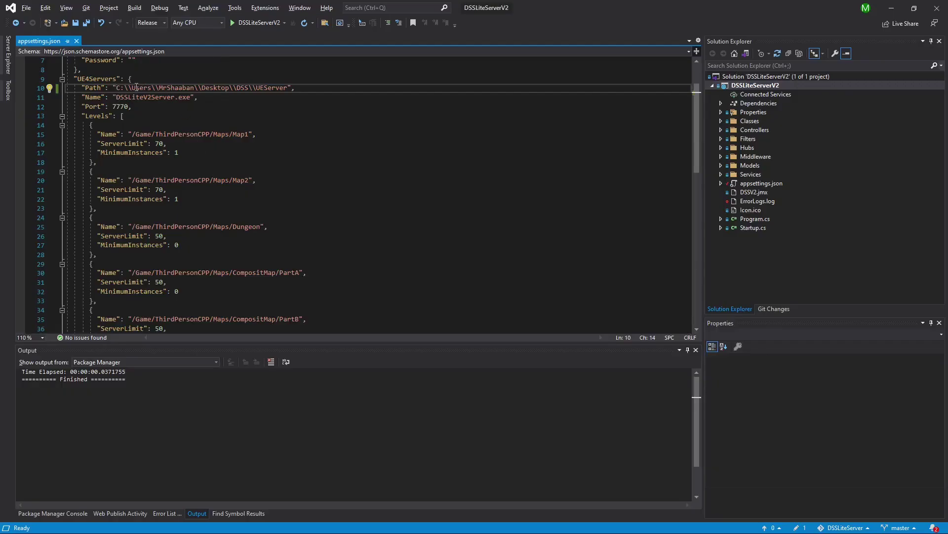
left_click(116, 87)
left_click(289, 88, "shift")
type("C:\\\\Users\\\\MrShaaban\\\\Desktop\\\\DSS\\\\UEServer")
Review the UE4Servers Port and the Levels entries, covering map Name, ServerLimit and MinimumInstances for Map1 and Dungeon
double_click(121, 106)
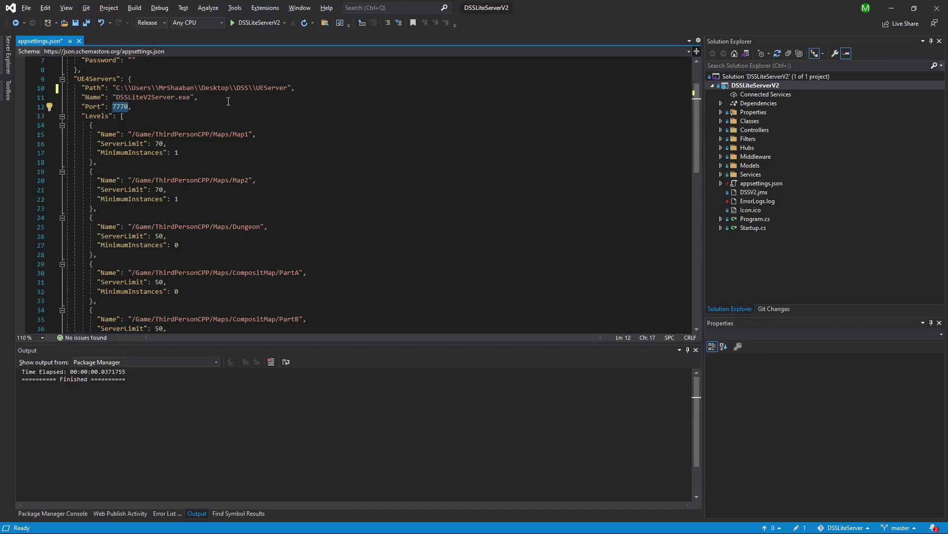
scroll(200, 122, "down", 2)
double_click(94, 61)
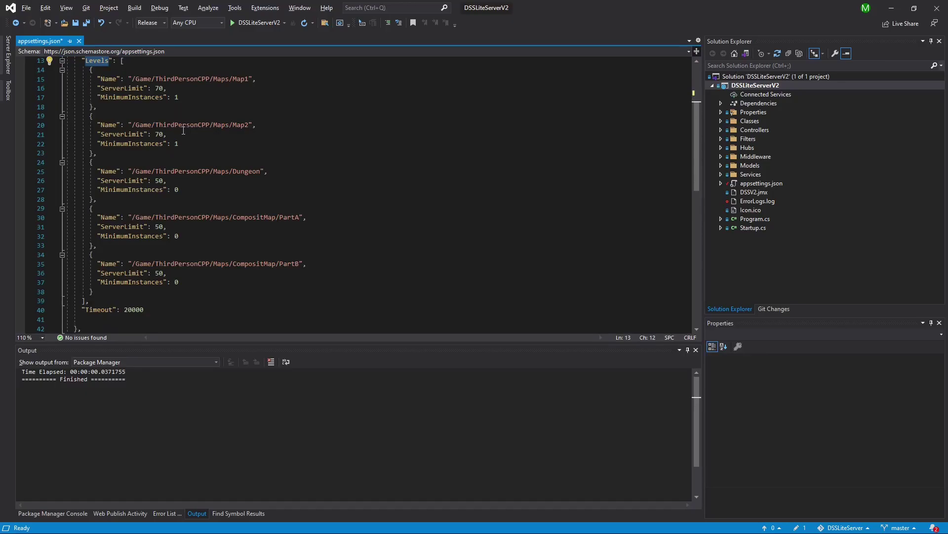
left_click(115, 79)
left_click_drag(234, 79, 138, 74)
double_click(122, 88)
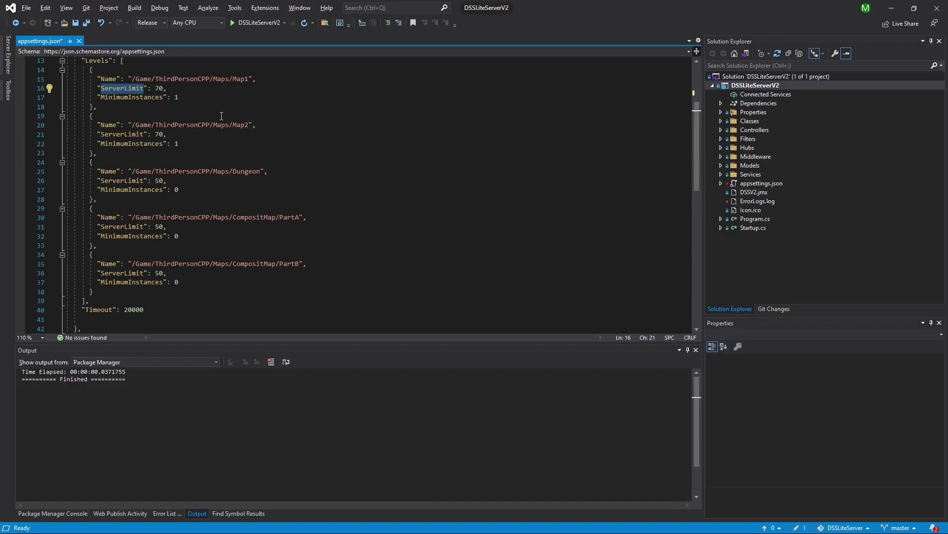
mouse_move(179, 190)
left_mouse_down()
mouse_move(168, 184)
mouse_move(174, 201)
mouse_move(173, 188)
left_mouse_up()
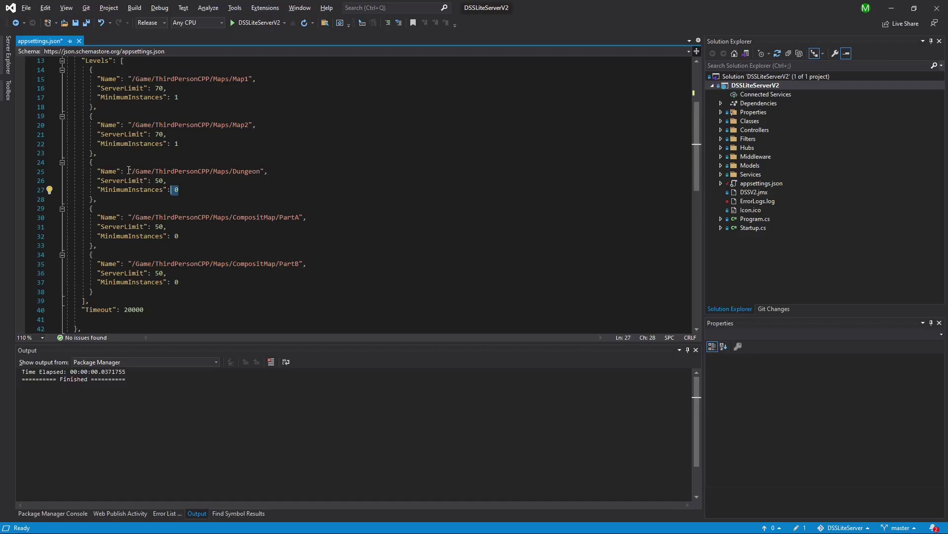
left_click_drag(131, 171, 261, 175)
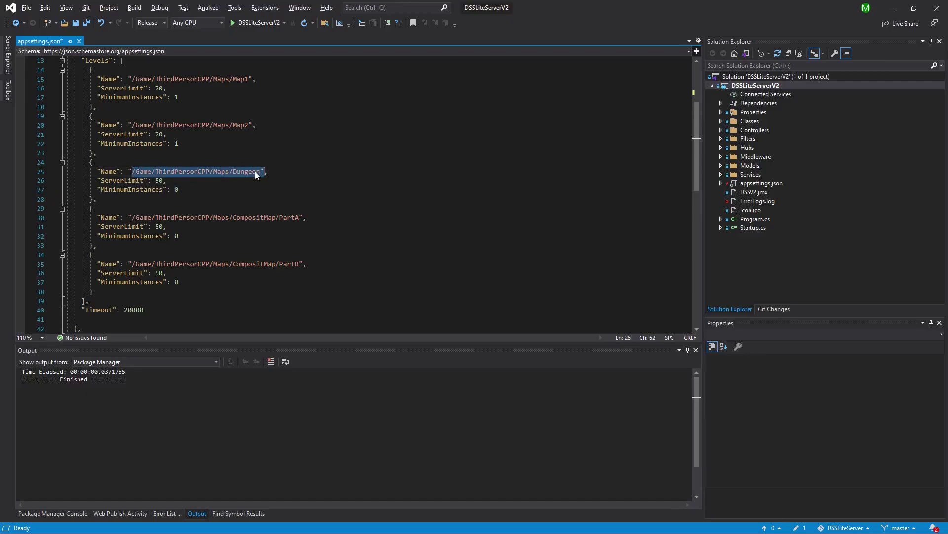
double_click(126, 189)
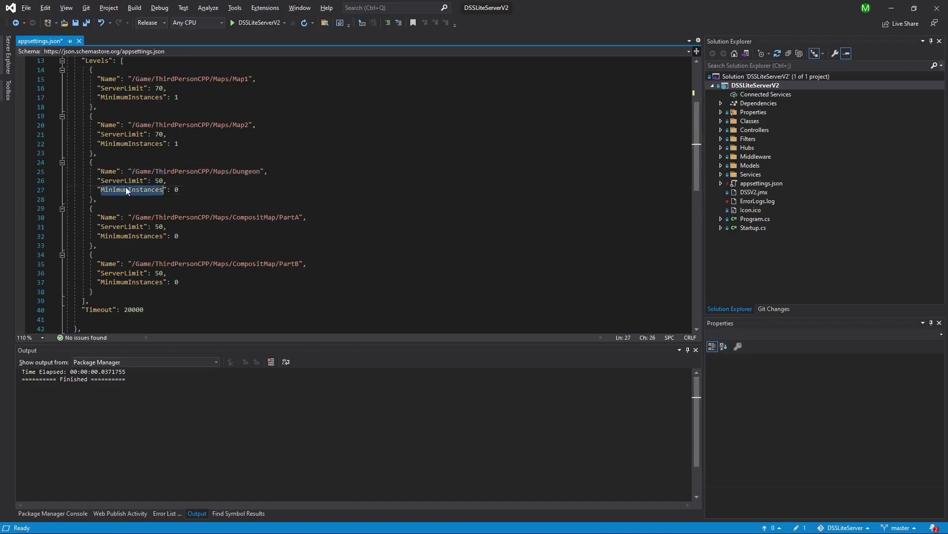
double_click(175, 190)
left_click_drag(260, 172, 135, 172)
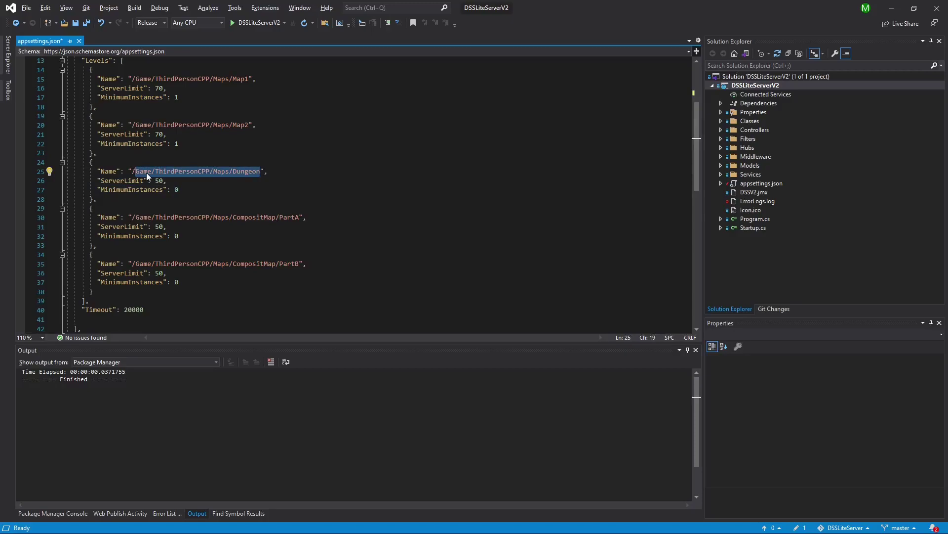
Review the Timeout value and the DSS and ServerIPConfig sections of appsettings.json
scroll(224, 67, "down", 1)
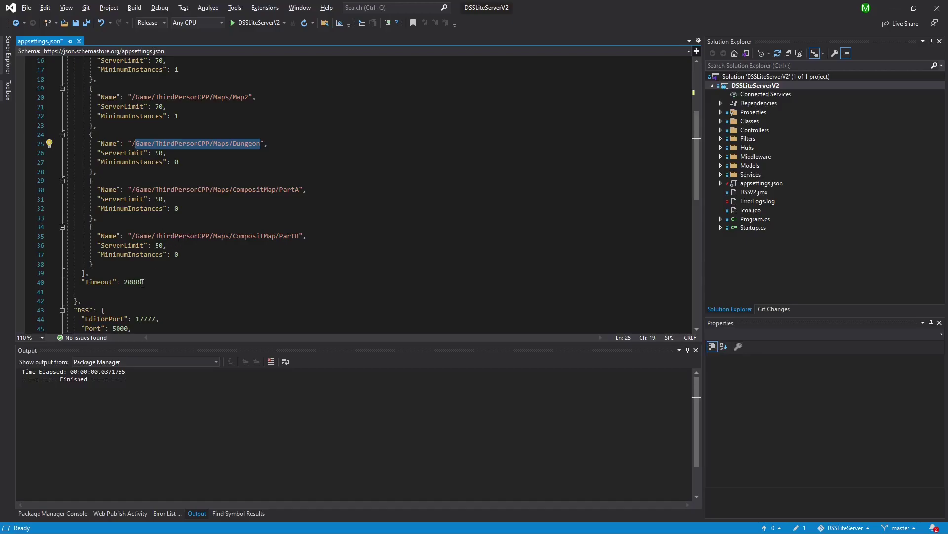
left_click_drag(144, 283, 128, 279)
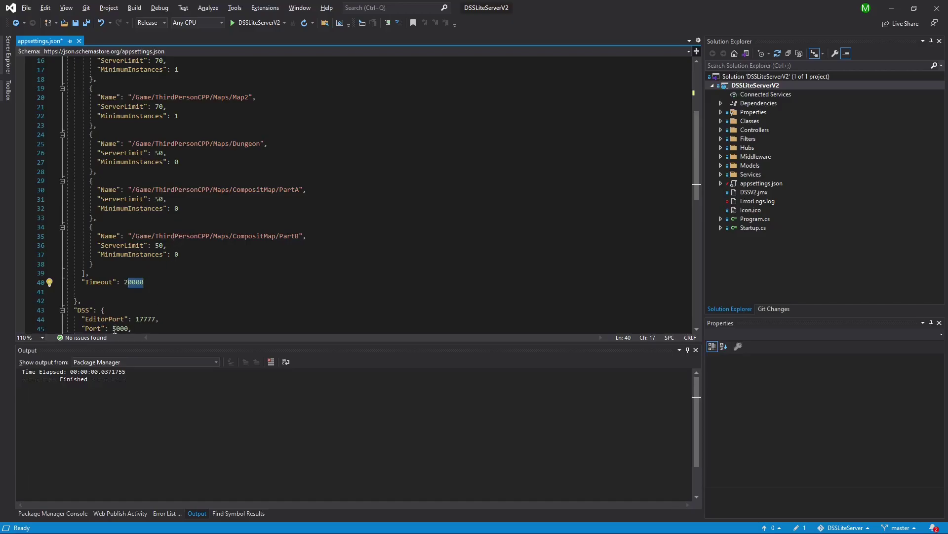
scroll(117, 330, "down", 5)
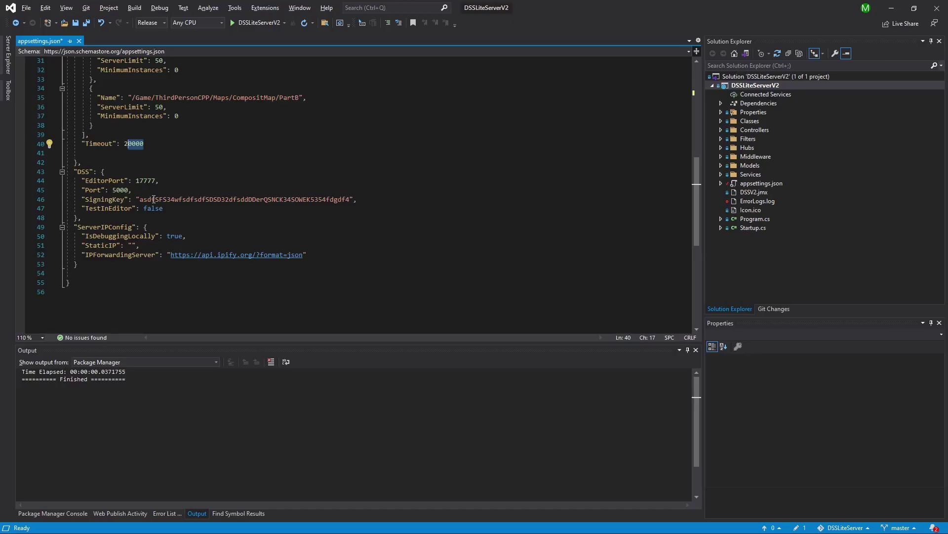
scroll(201, 207, "down", 1)
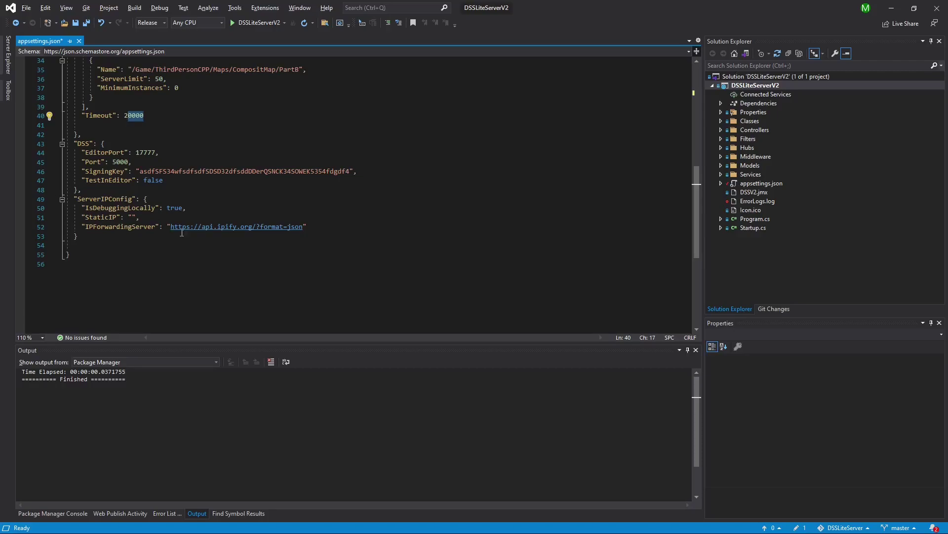
Enter the sample address 156.34.34.5 as the StaticIP value in ServerIPConfig and clear it again
left_click(131, 216)
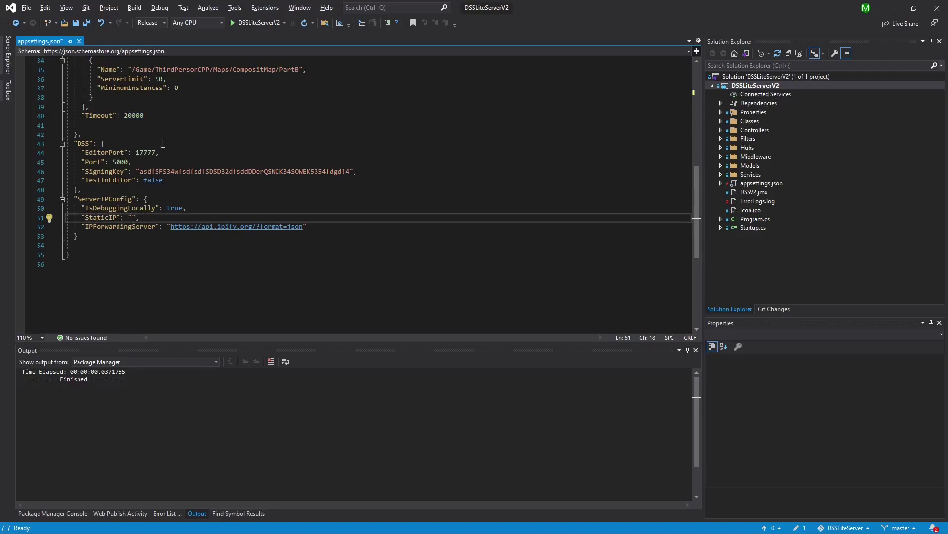
type("156.34.564")
key("BackSpace")
key("BackSpace")
key("BackSpace")
type("34.5")
key("BackSpace")
key("BackSpace")
key("BackSpace")
key("BackSpace")
key("BackSpace")
key("BackSpace")
key("BackSpace")
key("BackSpace")
key("BackSpace")
key("BackSpace")
key("BackSpace")
Examine the IPForwardingServer setting and its URL in ServerIPConfig
double_click(105, 229)
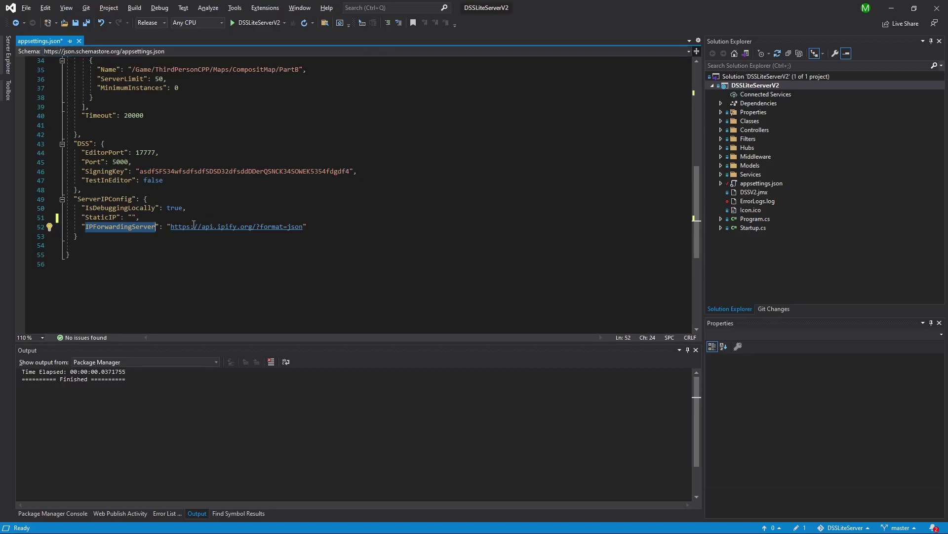
left_click_drag(173, 227, 303, 228)
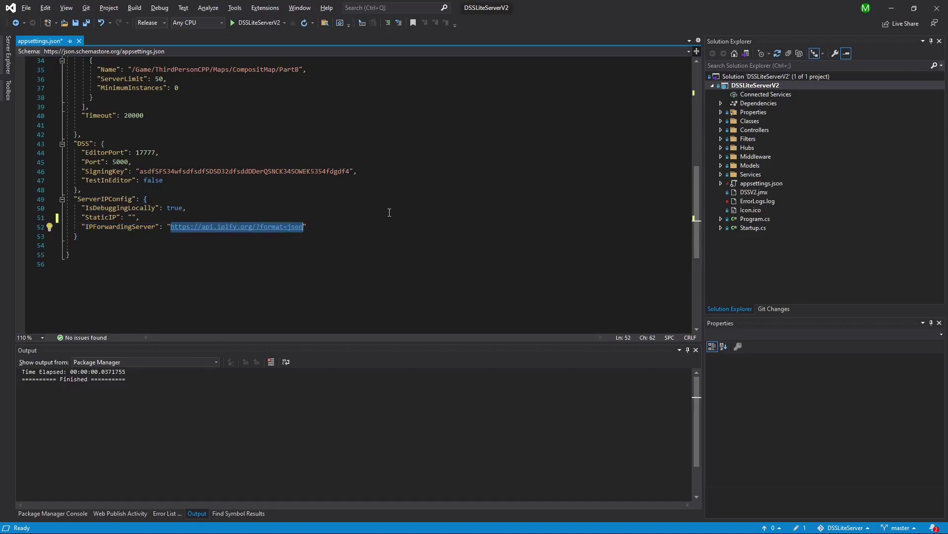
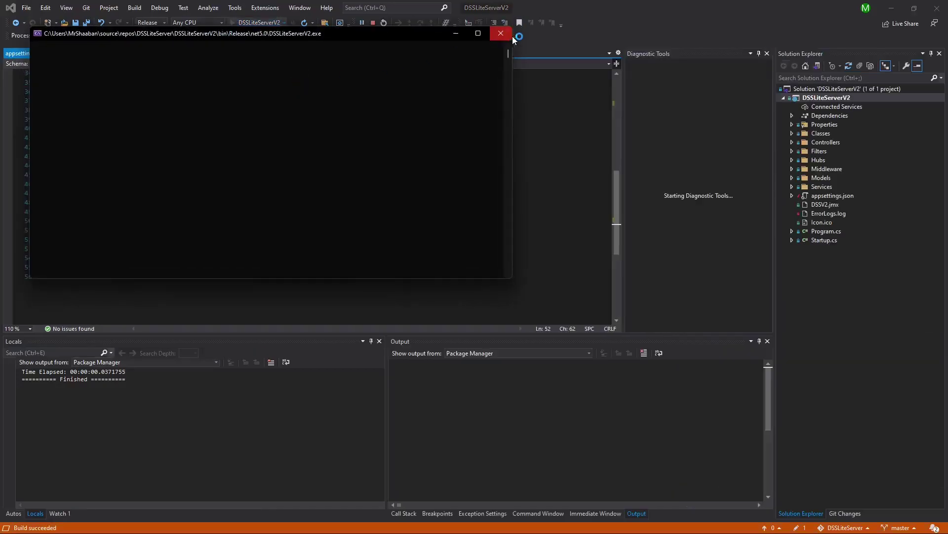
Close the debug console, launch DSSLiteServerV2.exe from the Desktop DSS folder and bring its server console to the front
left_click(507, 34)
key("alt+Tab")
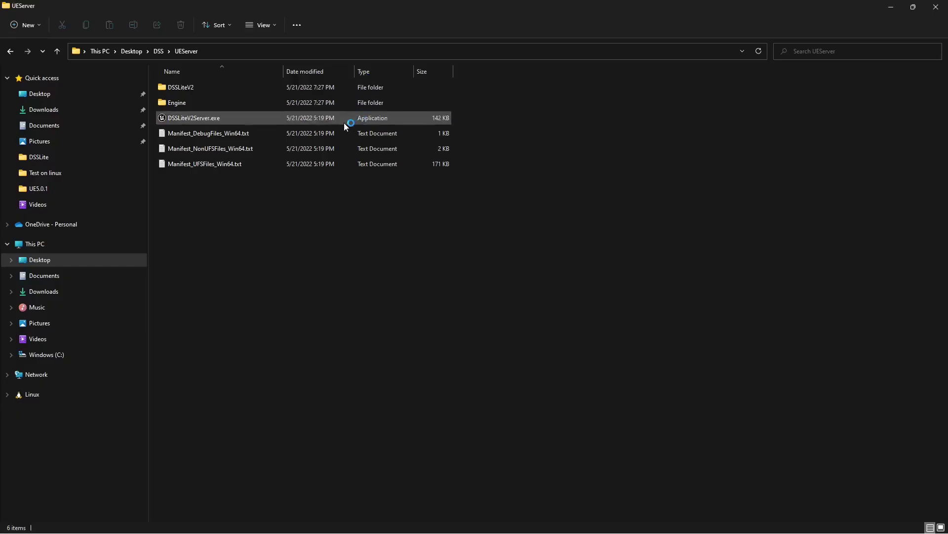
left_click(158, 50)
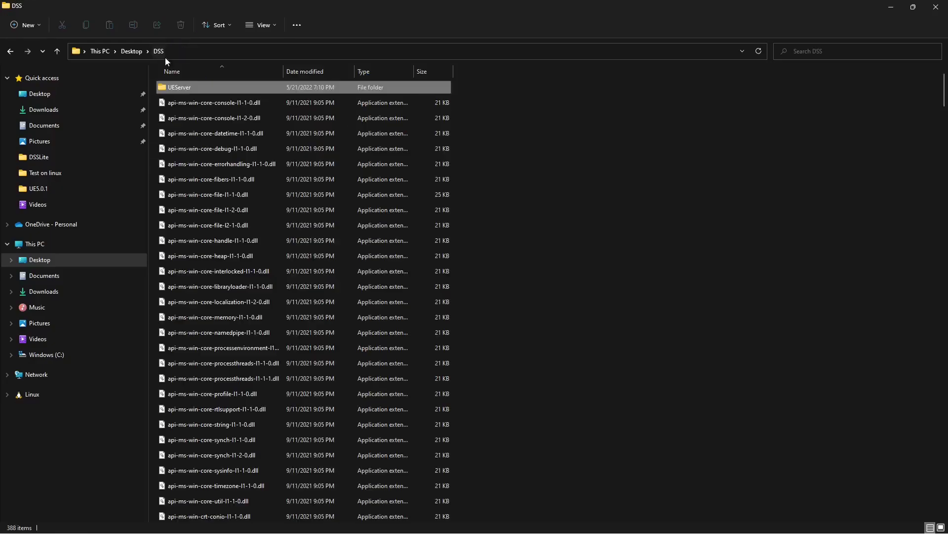
scroll(324, 292, "down", 12)
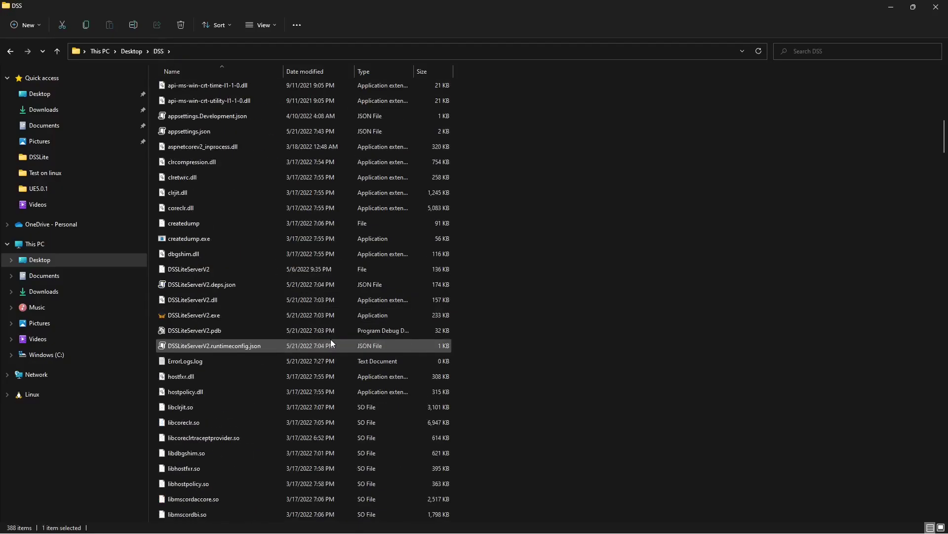
double_click(235, 315)
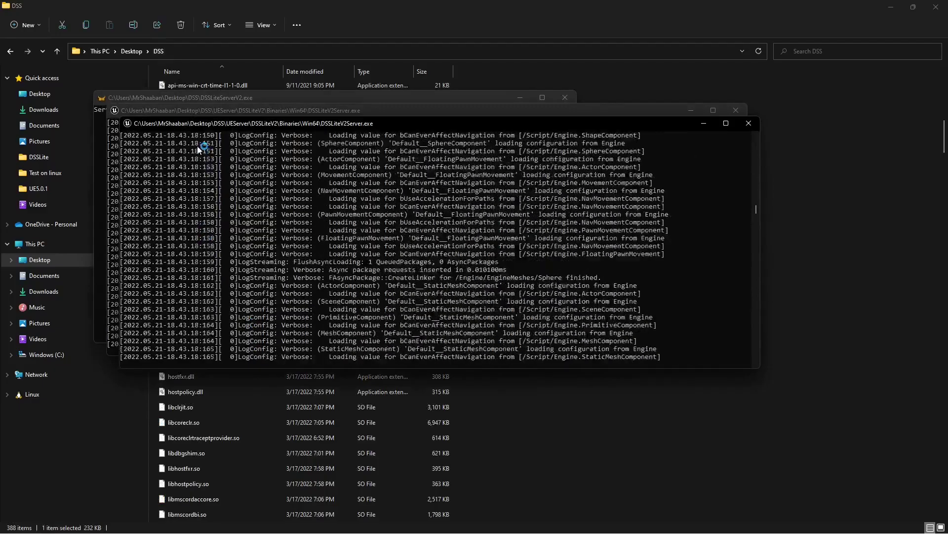
left_click(200, 102)
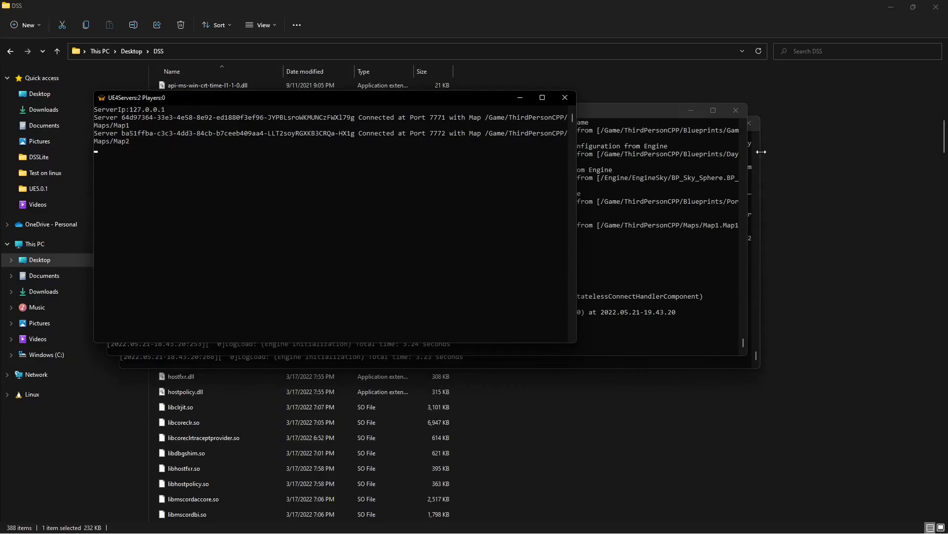
Review the Map1 and Map2 entries under Levels in the DSSLiteServerV2 appsettings.json in Visual Studio
key("super+Tab")
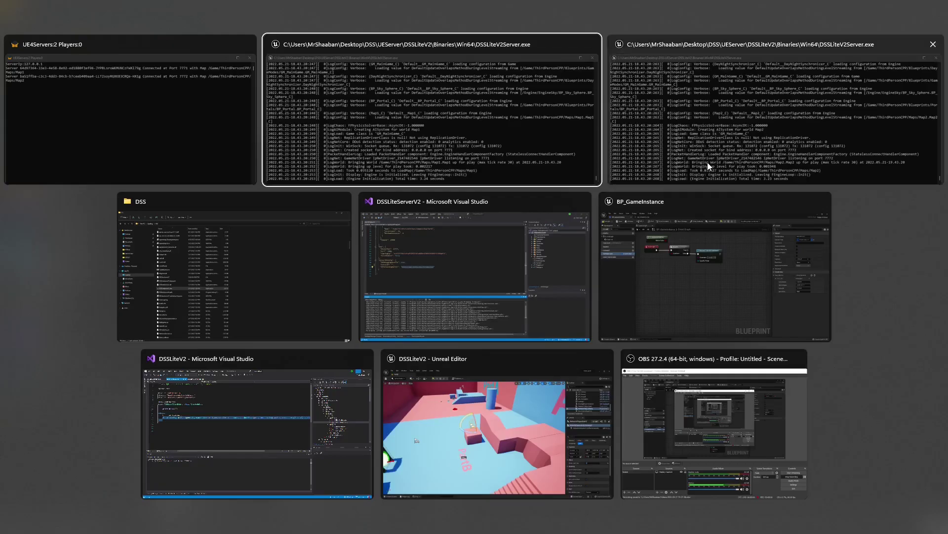
left_click(493, 249)
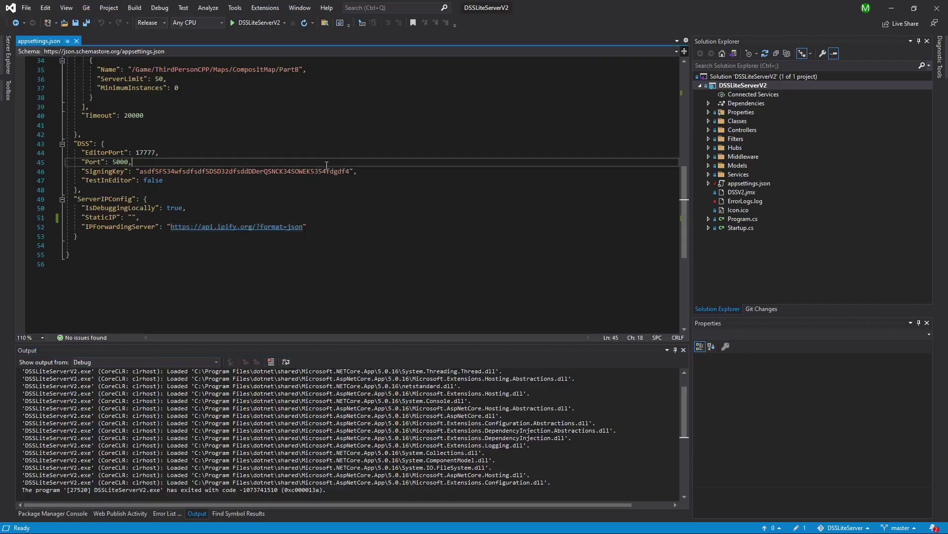
scroll(307, 151, "up", 7)
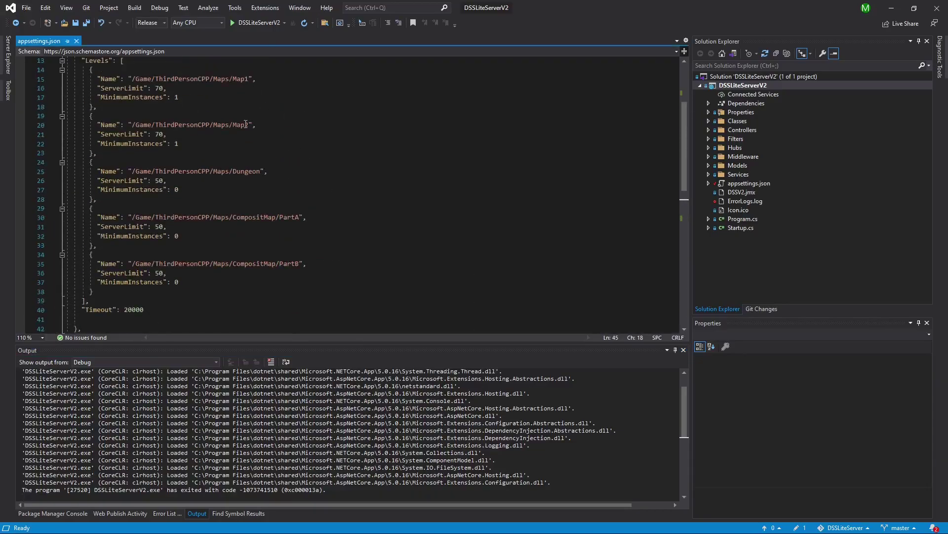
left_click(891, 9)
In the Unreal Editor, open LoginMap from the ThirdPersonCPP Maps folder and save the modified BP_HiddenPortal
key("super+Tab")
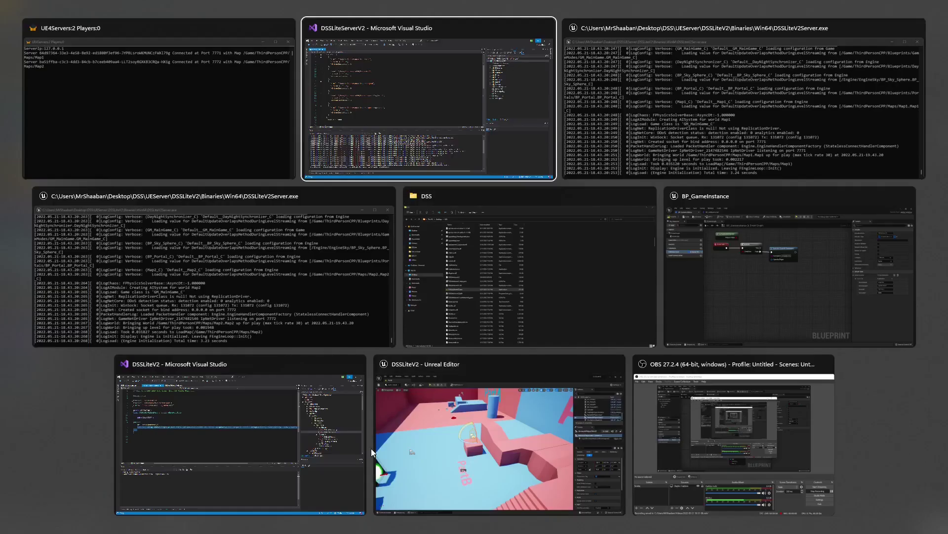
left_click(407, 403)
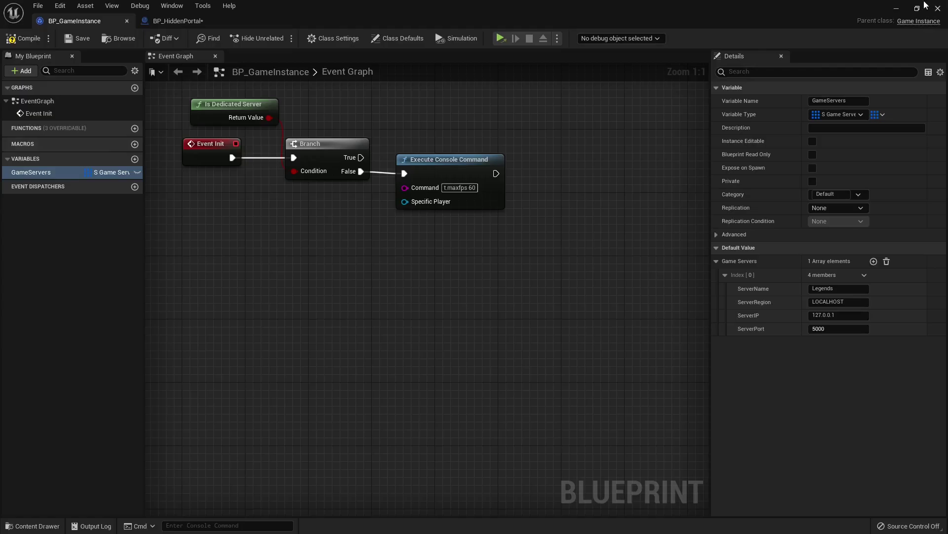
left_click(939, 8)
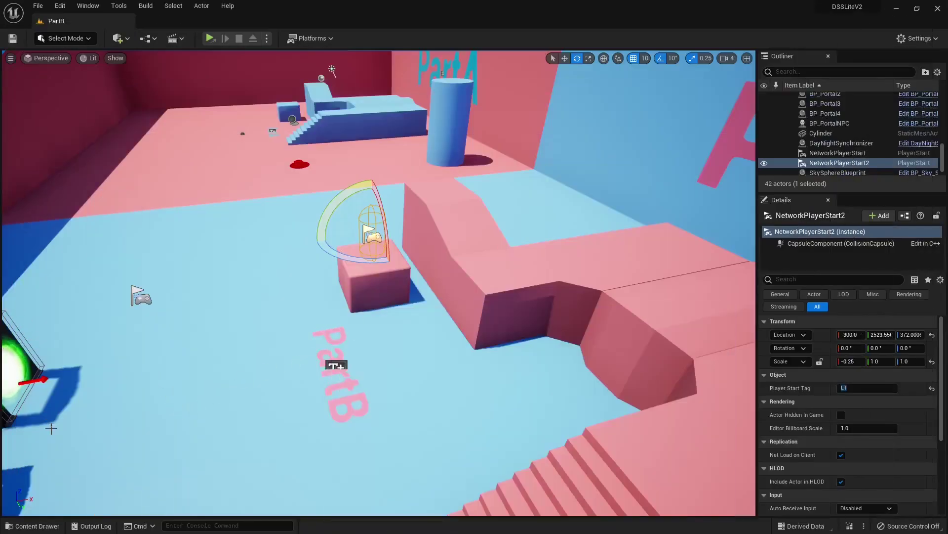
left_click(74, 465)
key("super")
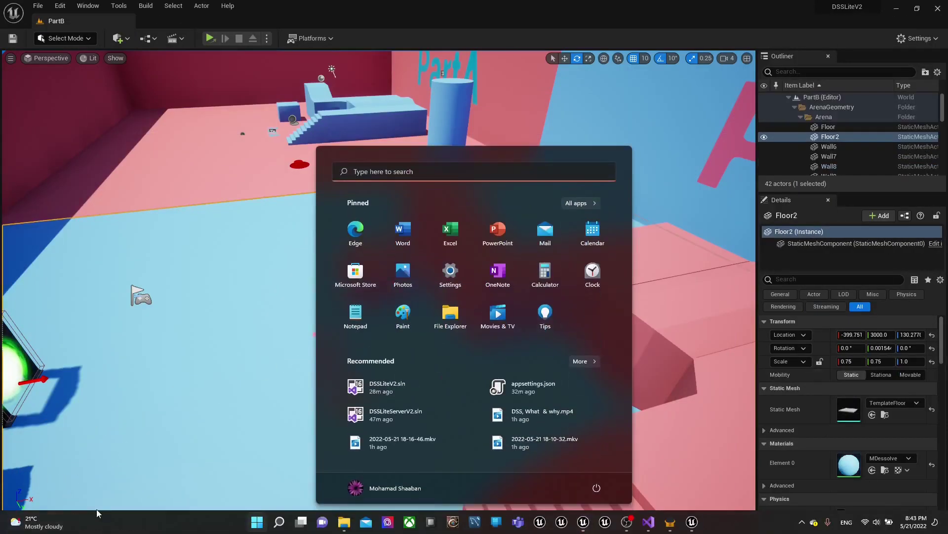
left_click(37, 529)
left_click(37, 526)
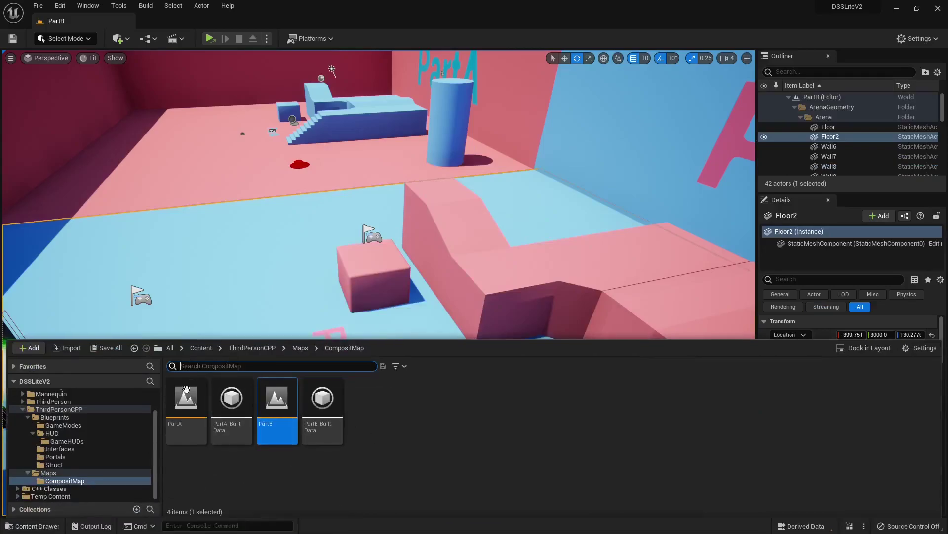
left_click(312, 348)
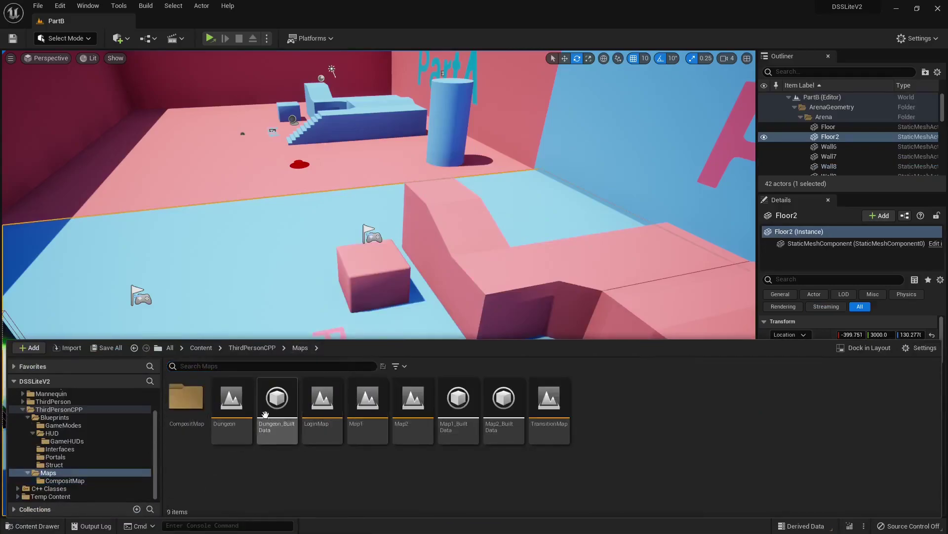
double_click(338, 404)
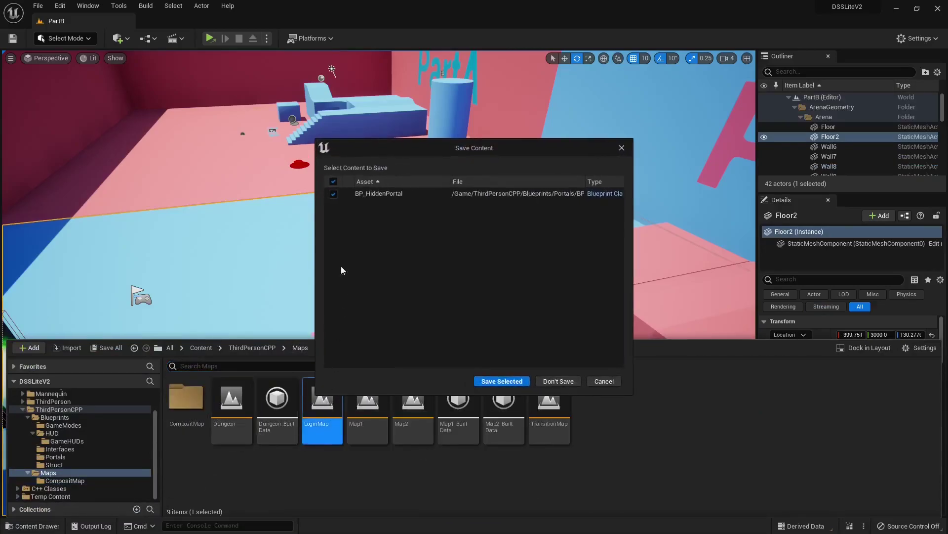
left_click(485, 379)
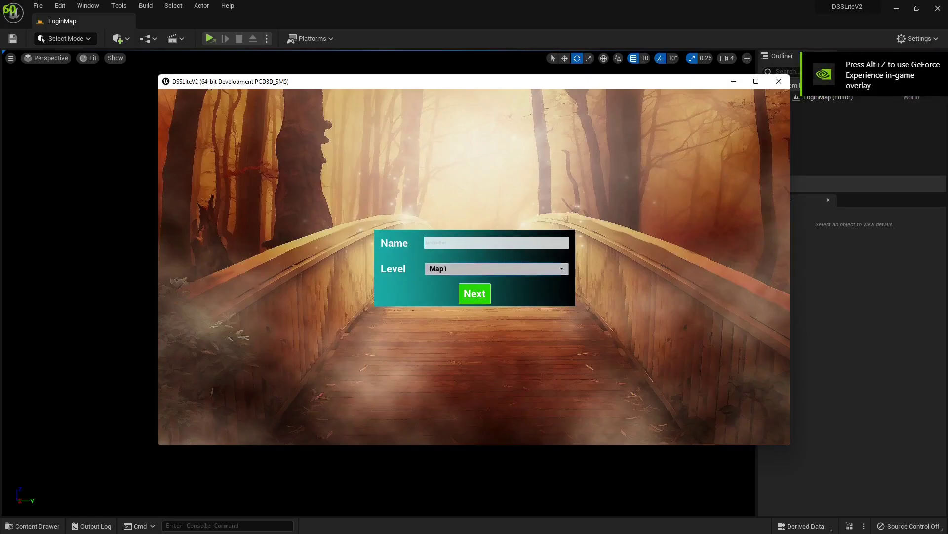
Connect the game client to the Legends-(LOCALHOST) server on Map1 and walk the character toward the portals
left_click(474, 294)
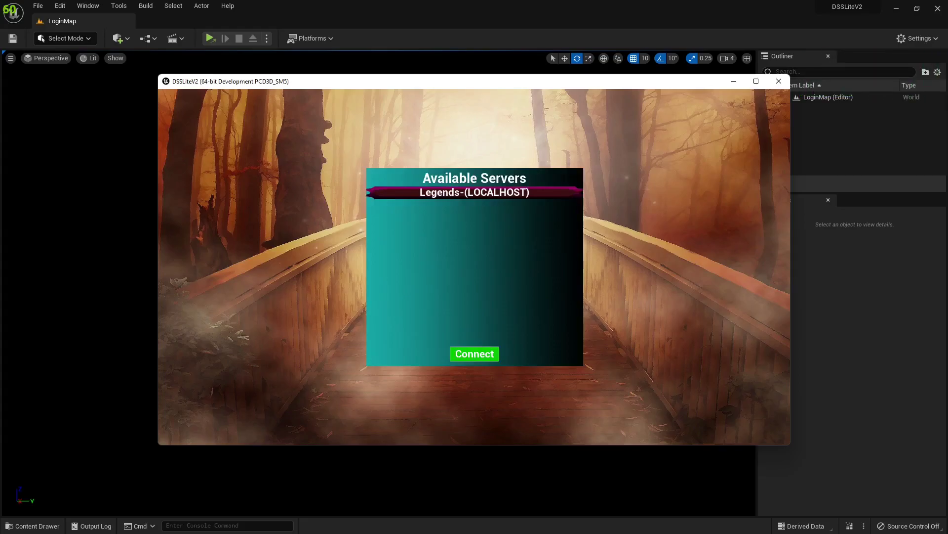
left_click(475, 354)
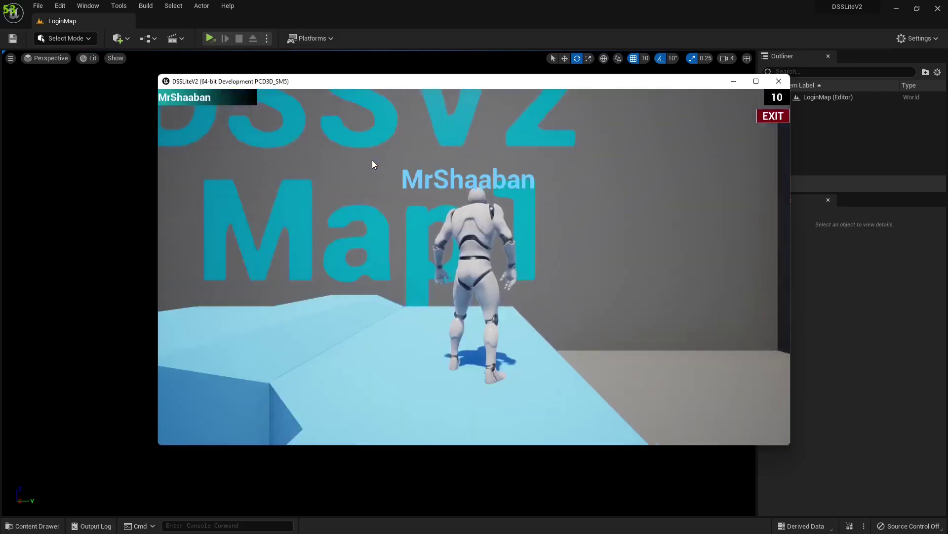
key("w")
key("w")
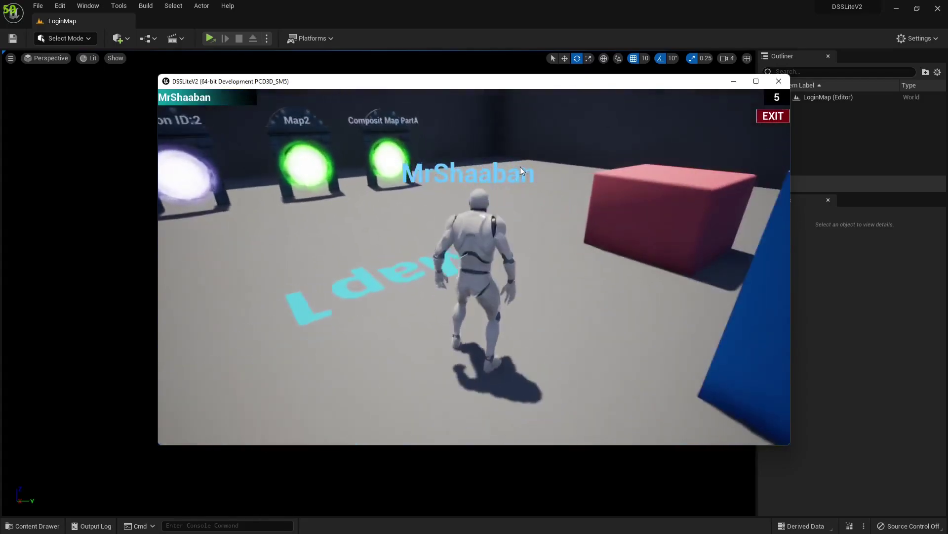
Check the Map1 dedicated server log for the player's join request, and return to the game window
key("alt+Tab")
left_click(413, 325)
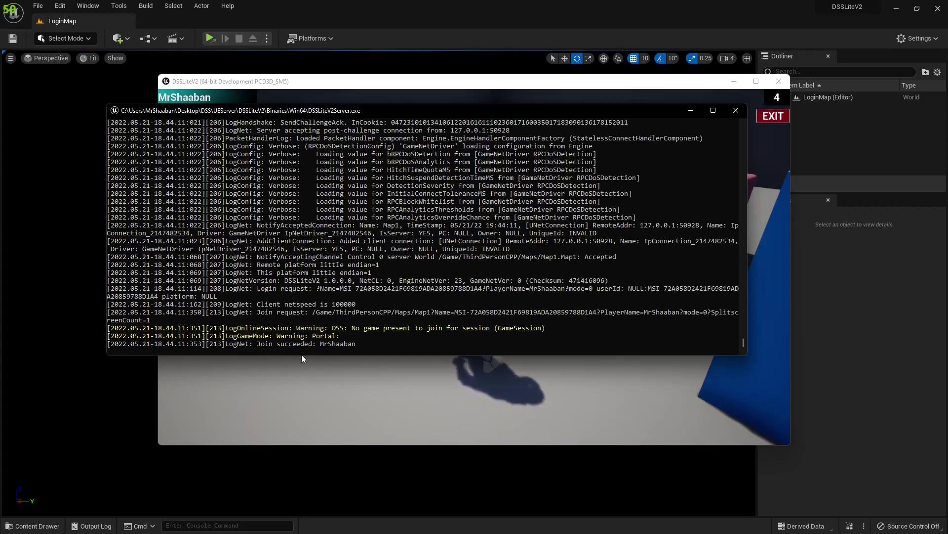
left_click(316, 408)
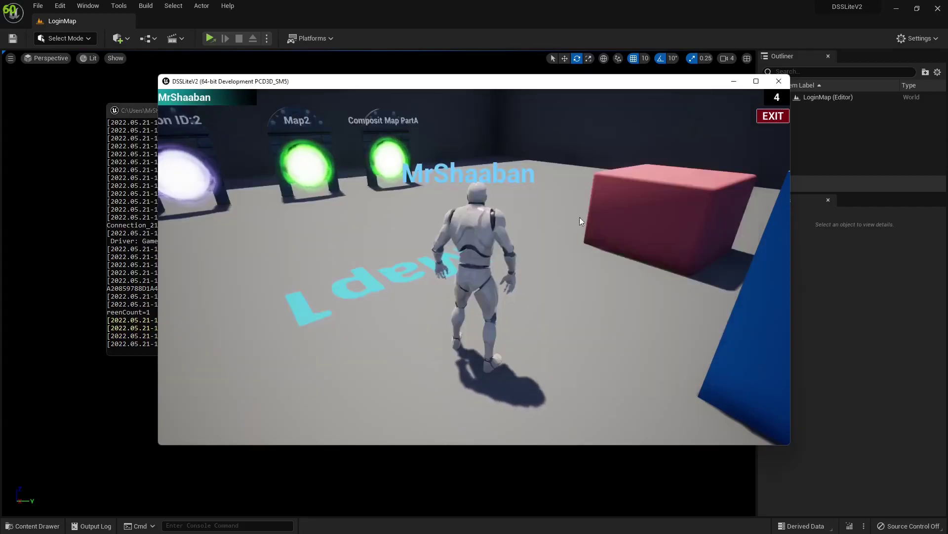
Walk the character through the Map2 portal and on through the Composit Map PartB portal
key("w")
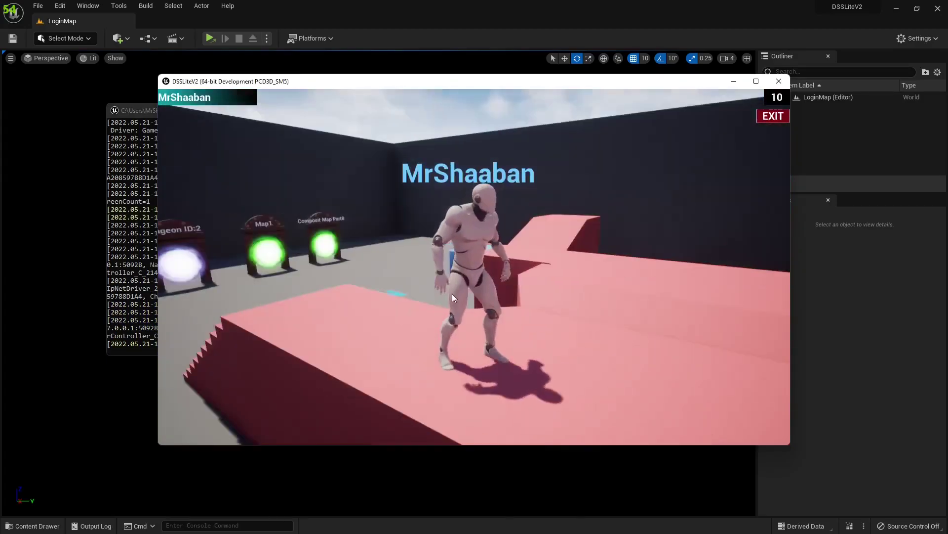
key("w")
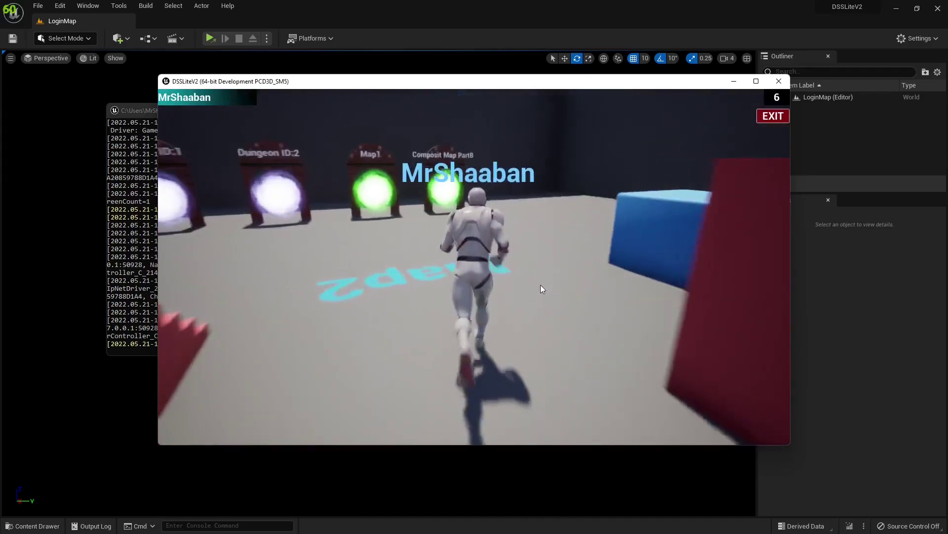
key("w")
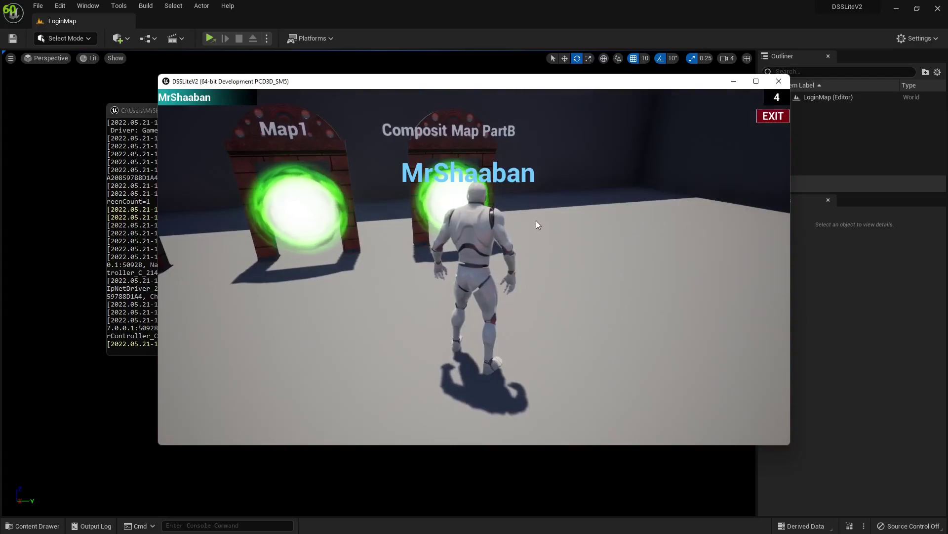
left_click_drag(535, 220, 478, 218)
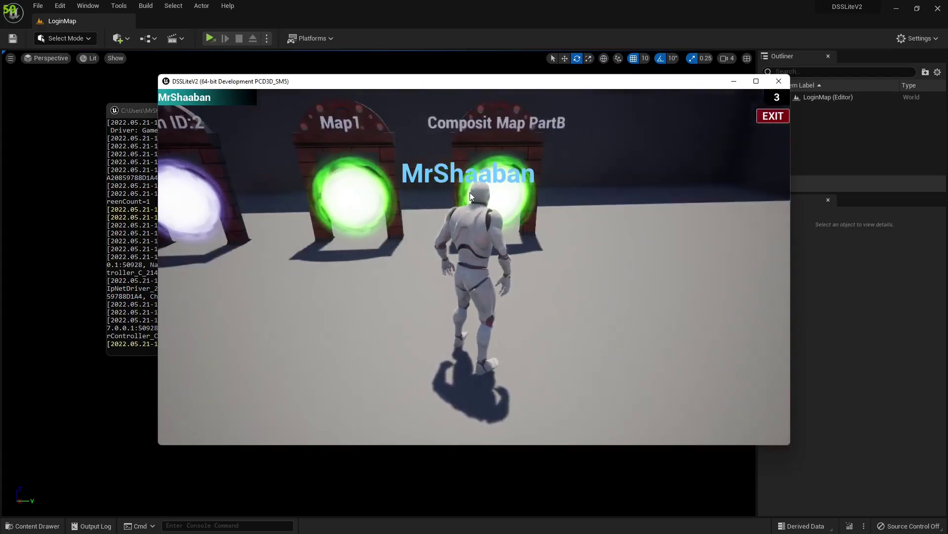
key("w")
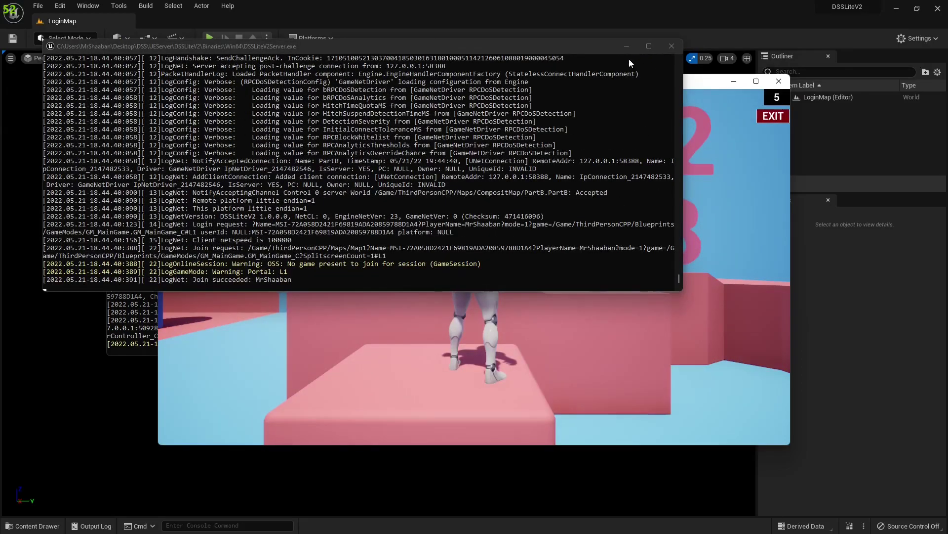
left_click(688, 81)
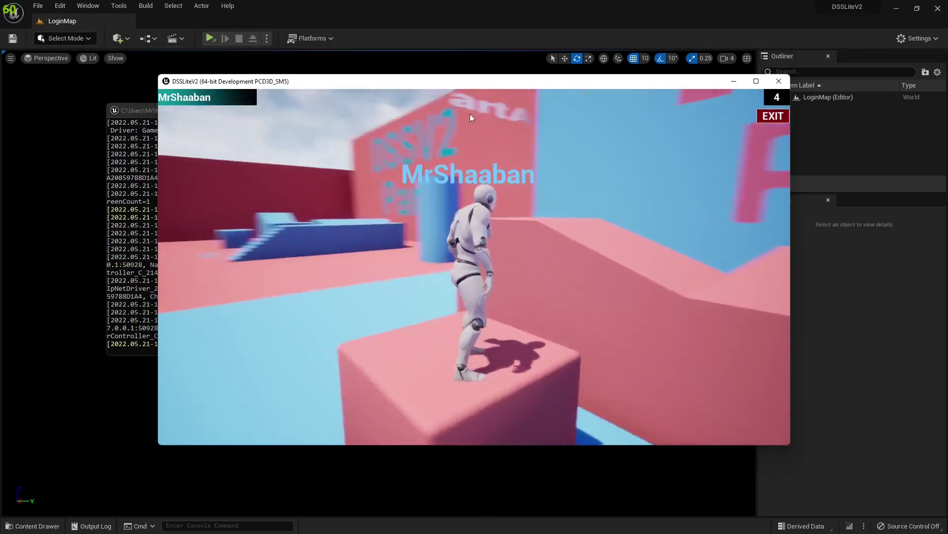
Walk the character across PartB's blue floor and over the boundary onto PartA's red floor
key("w")
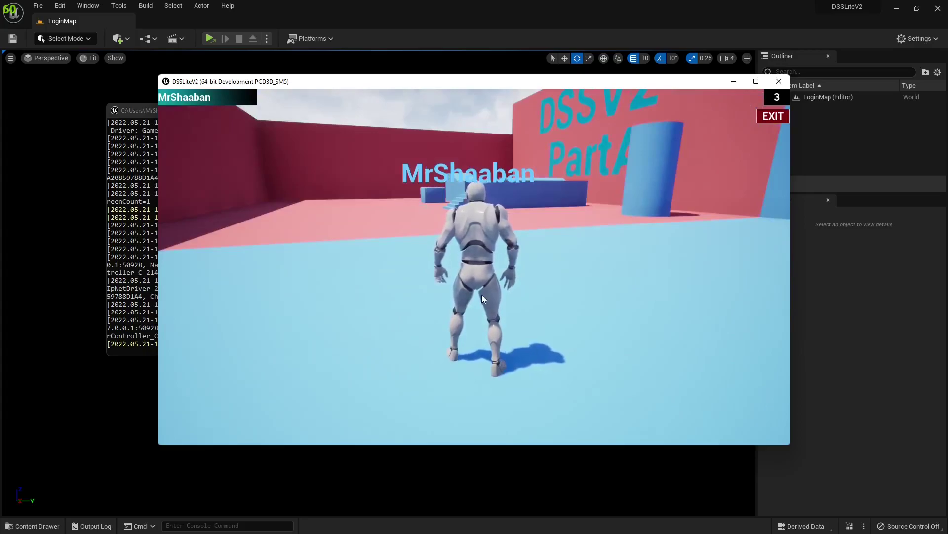
key("a")
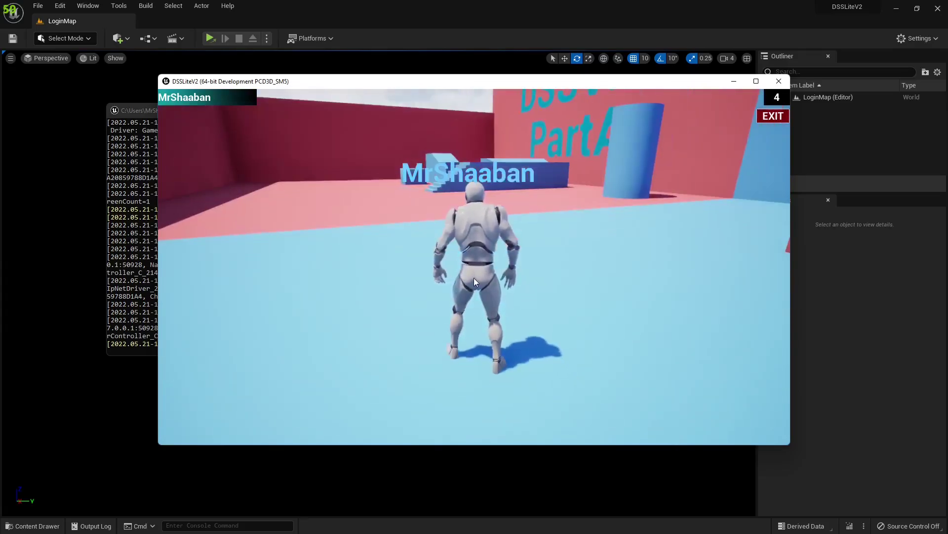
key("w")
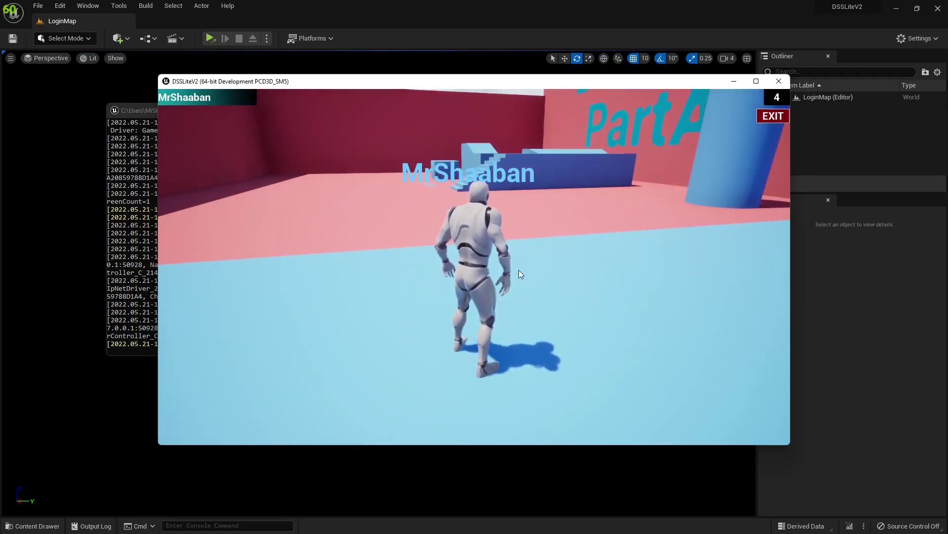
key("w")
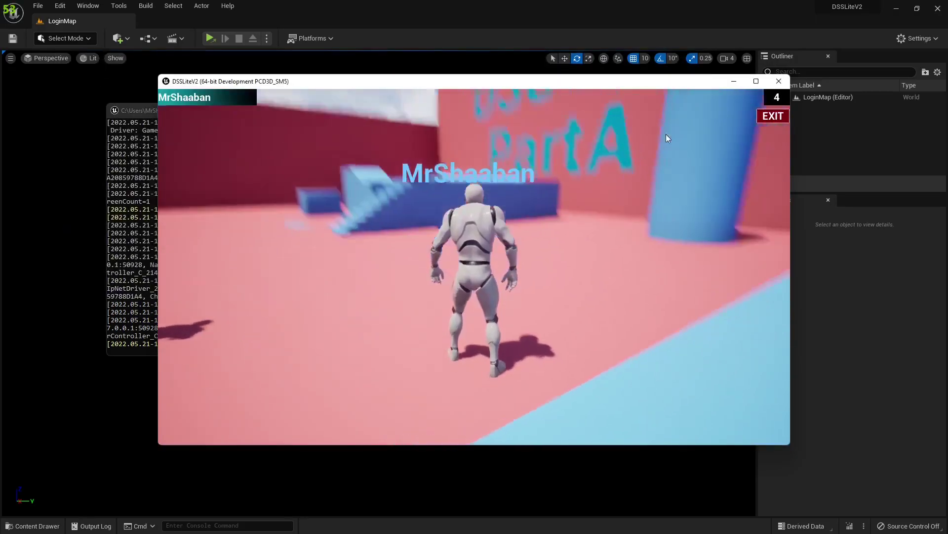
left_click_drag(666, 135, 455, 297)
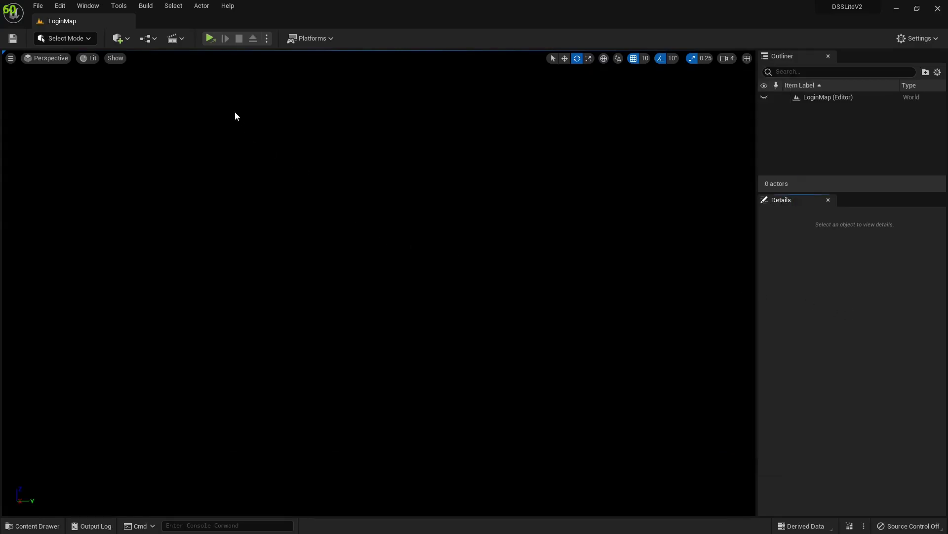
Inspect the CalculateCoordinates variable of the BP_HiddenPortal blueprint
key("alt+Tab")
left_click(393, 266)
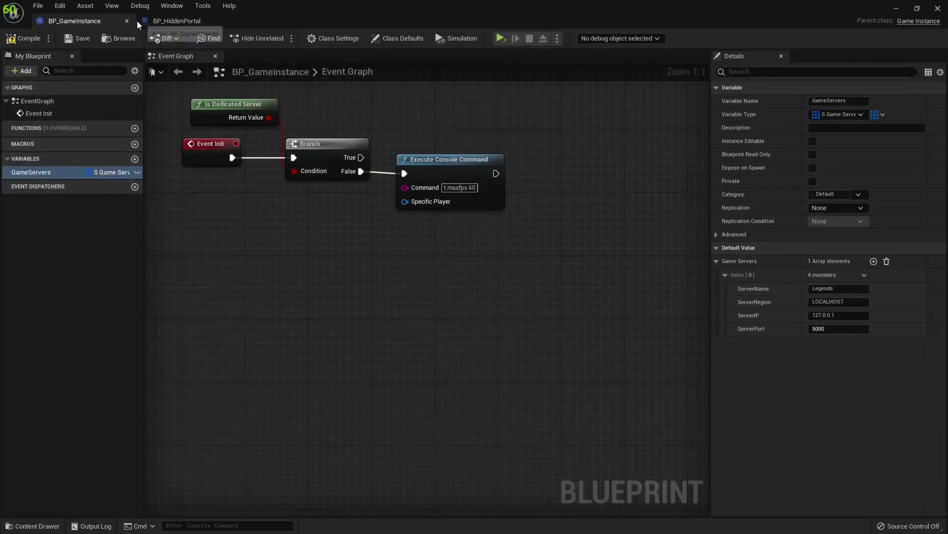
left_click(148, 21)
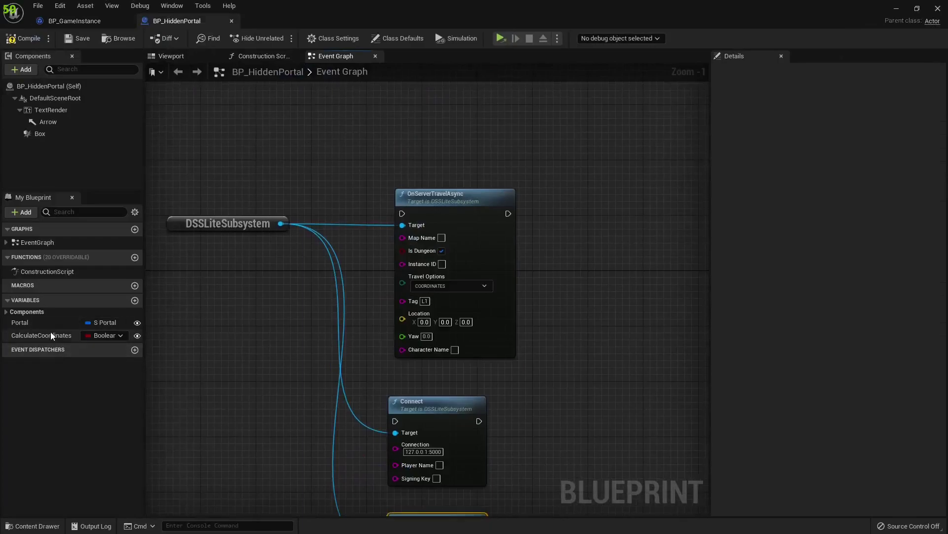
left_click(52, 336)
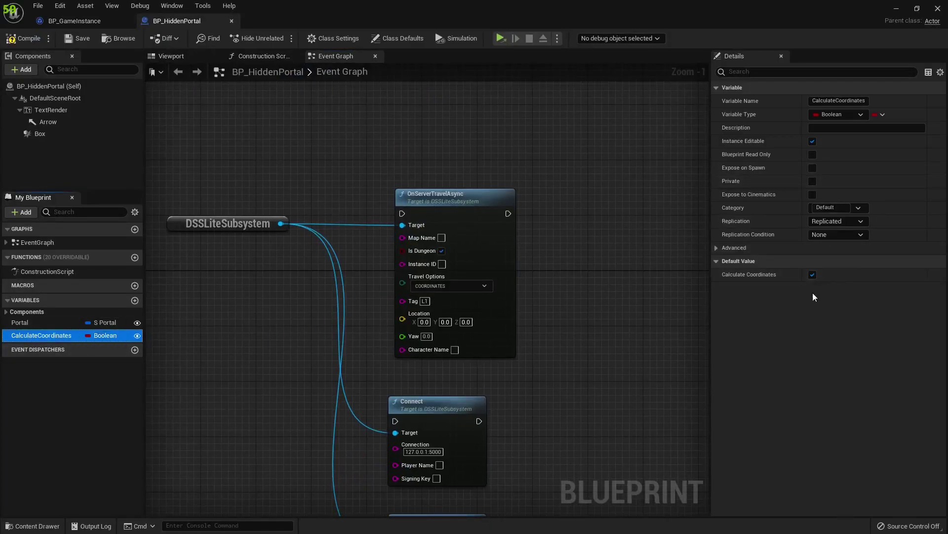
Return to the running game and look around the PartA side of the composite map
key("alt+Tab")
key("Tab")
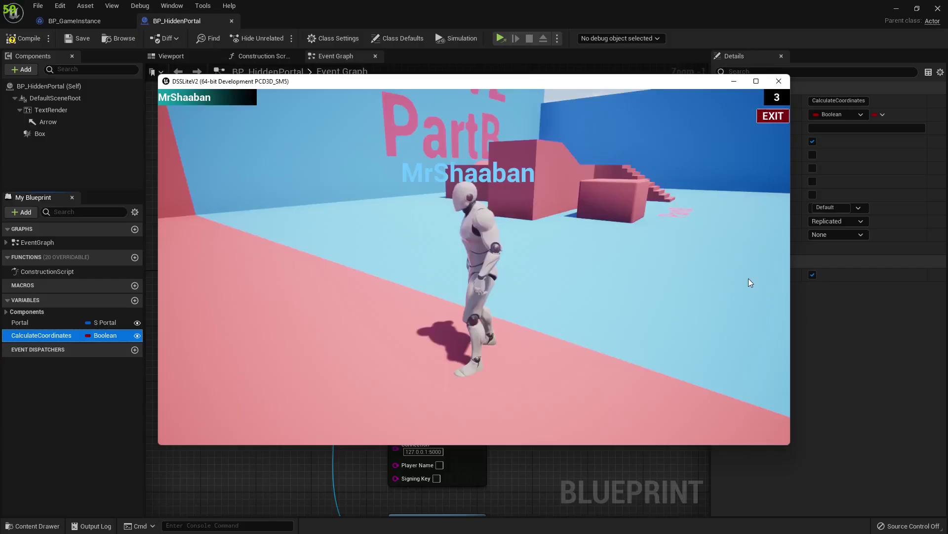
left_click_drag(408, 258, 601, 179)
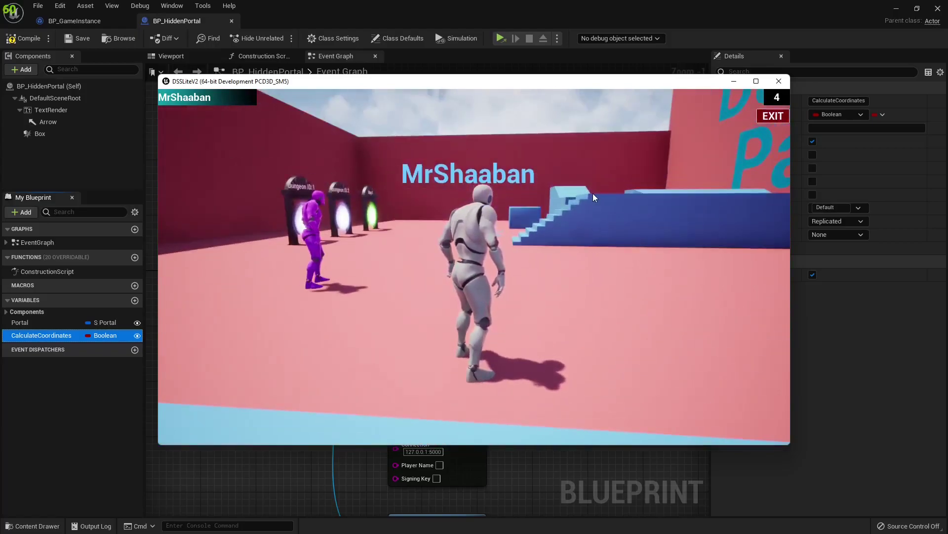